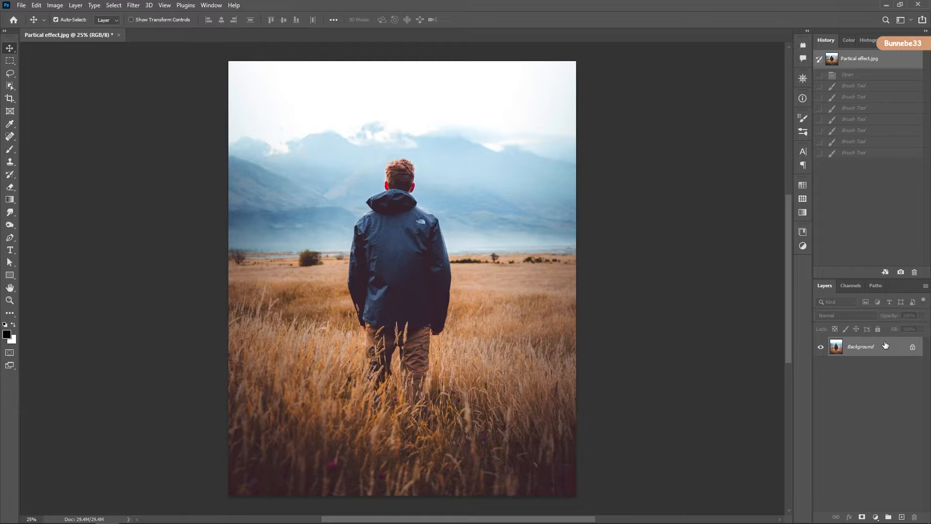
Duplicate the Background layer, hide the original, and make the duplicate the active layer
{"action": "left_click_drag", "start_coordinate": [885, 345], "coordinate": [901, 516]}
{"action": "left_click", "coordinate": [866, 367]}
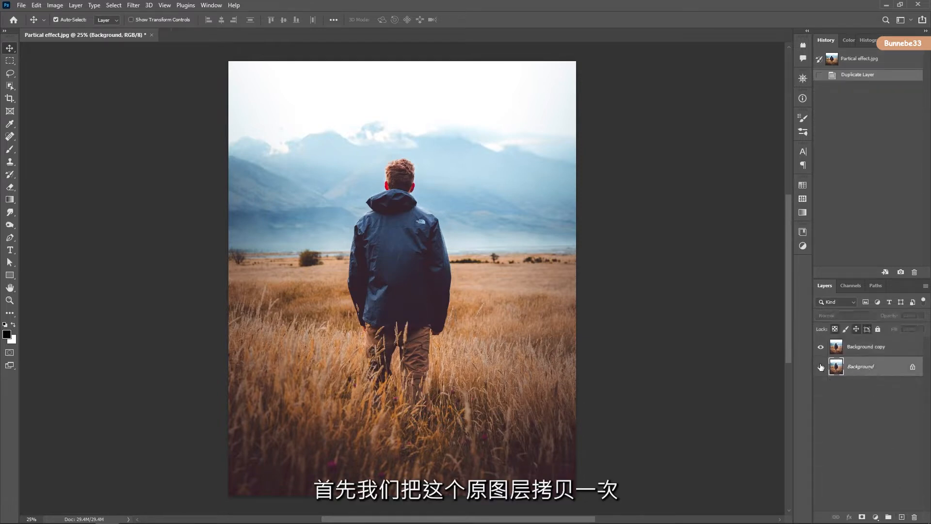
{"action": "left_click", "coordinate": [821, 367]}
{"action": "left_click", "coordinate": [868, 346]}
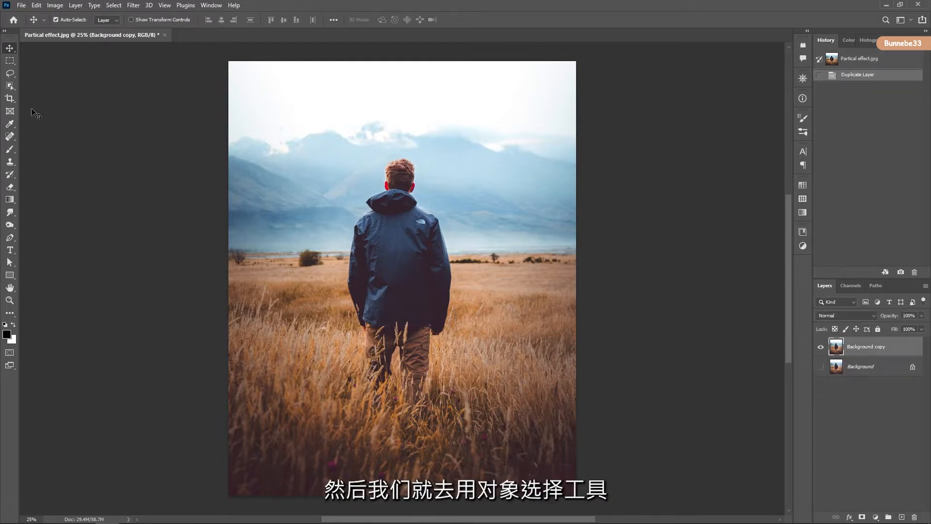
Select the man on the Background copy with the Object Selection tool and copy him onto two new layers
{"action": "left_click", "coordinate": [8, 87]}
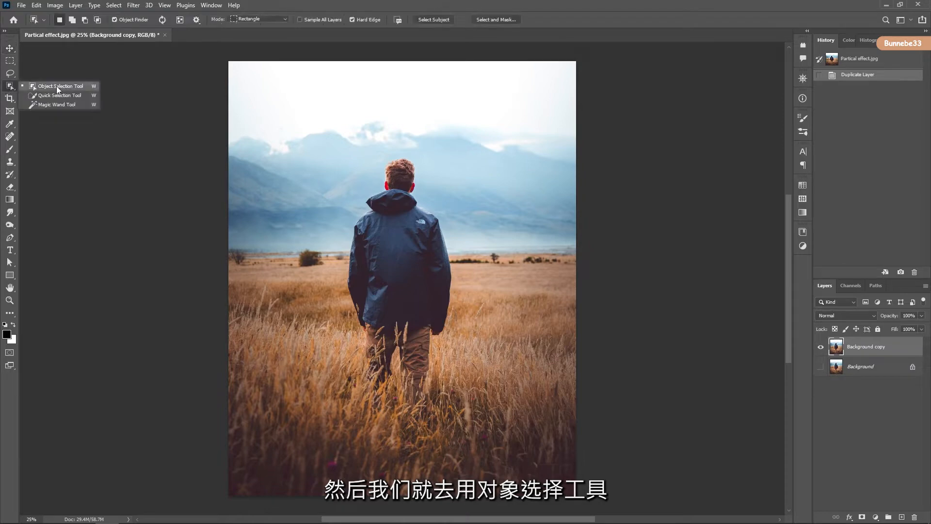
{"action": "left_click", "coordinate": [56, 86]}
{"action": "left_click_drag", "start_coordinate": [347, 152], "coordinate": [457, 377]}
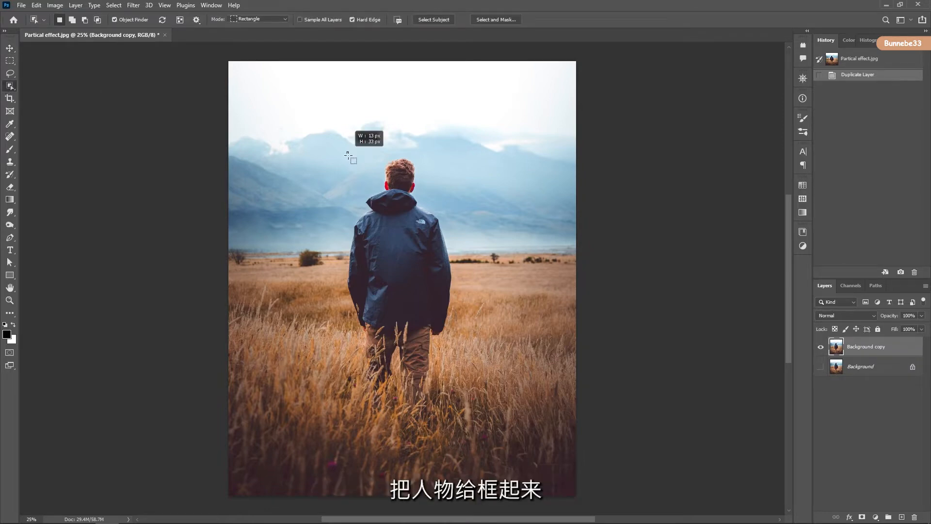
{"action": "left_click_drag", "start_coordinate": [566, 466], "coordinate": [563, 523]}
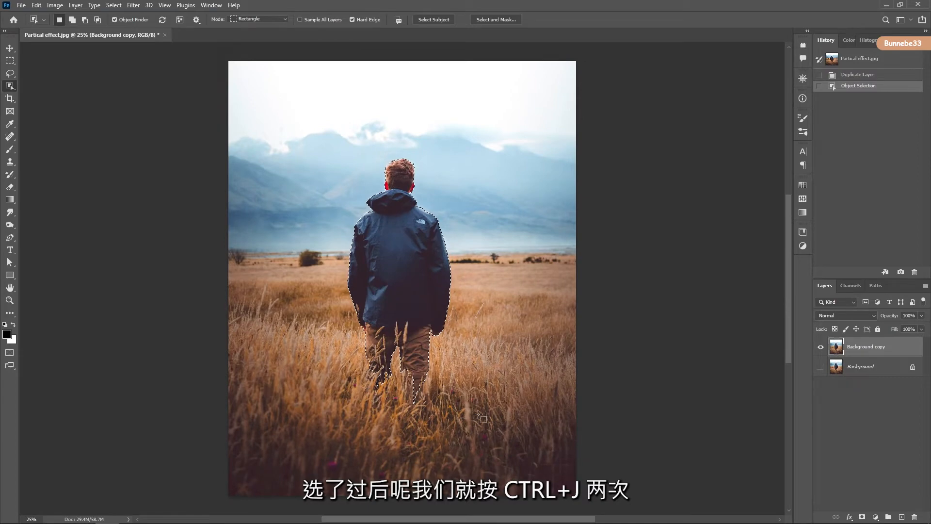
{"action": "key", "text": "ctrl+j"}
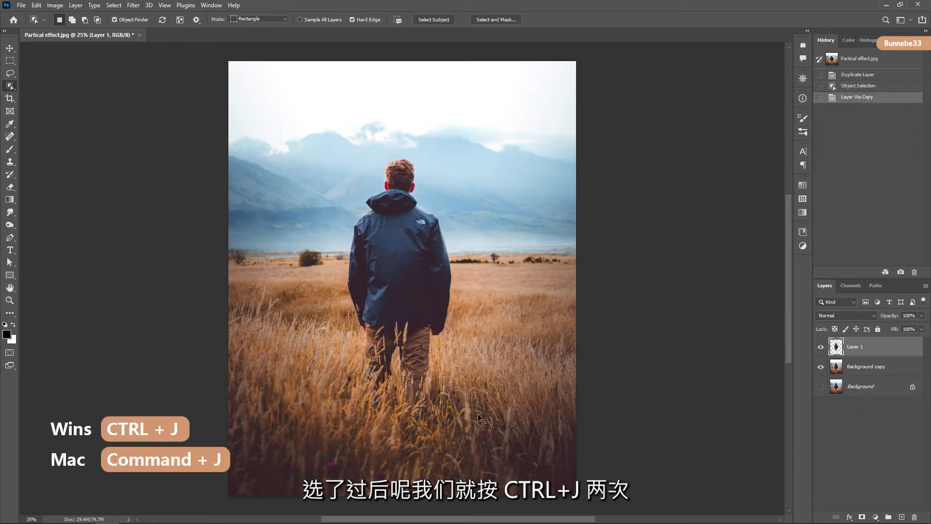
{"action": "key", "text": "ctrl+j"}
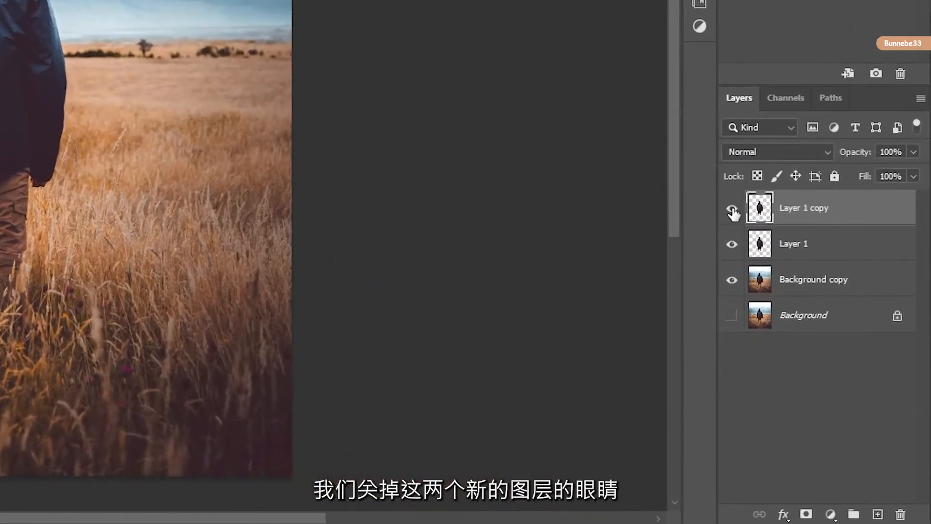
Hide the two new cutout layers and rename Layer 1 as Big and Layer 1 copy as Small
{"action": "left_click", "coordinate": [821, 346]}
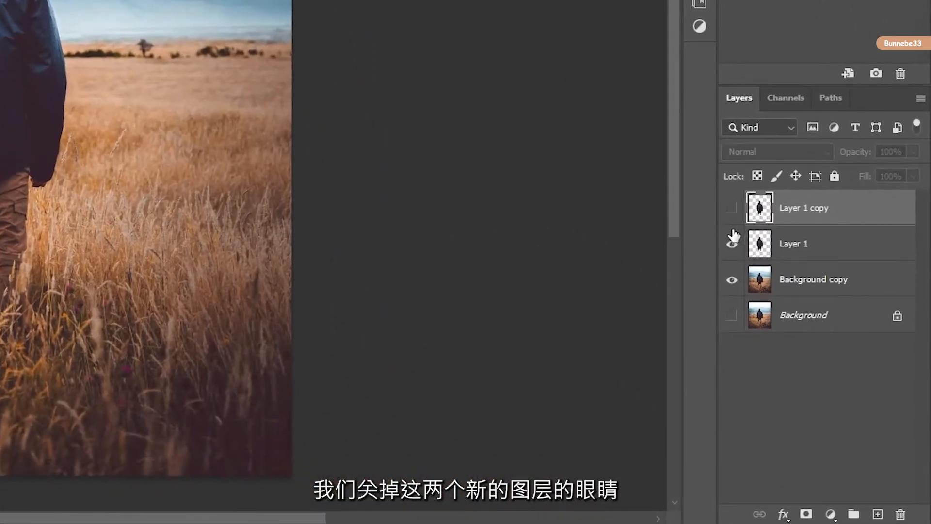
{"action": "left_click", "coordinate": [733, 247]}
{"action": "double_click", "coordinate": [795, 242]}
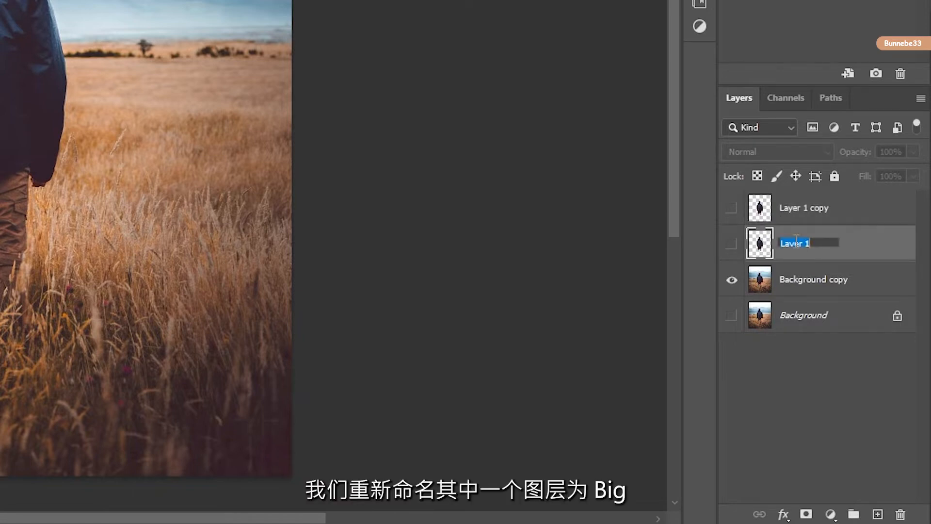
{"action": "type", "text": "Big"}
{"action": "key", "text": "Return"}
{"action": "double_click", "coordinate": [805, 209]}
{"action": "type", "text": "Small"}
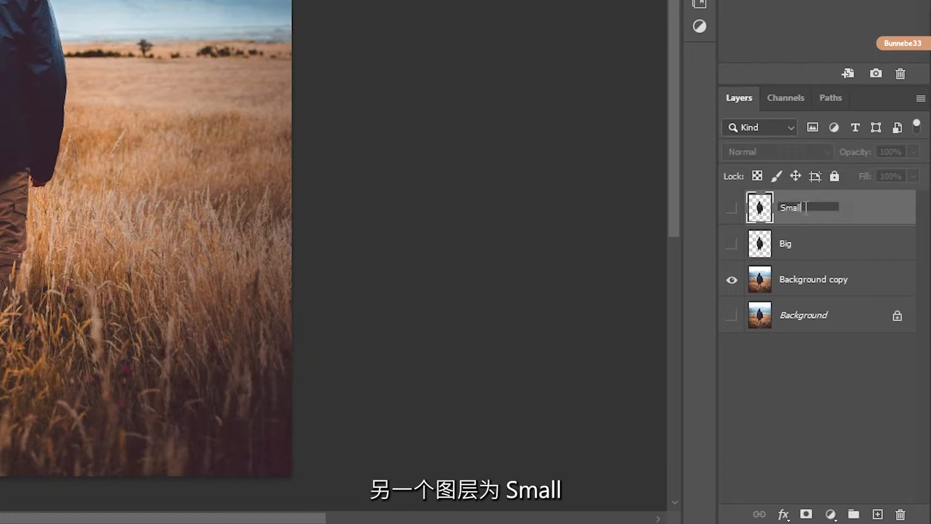
{"action": "key", "text": "Return"}
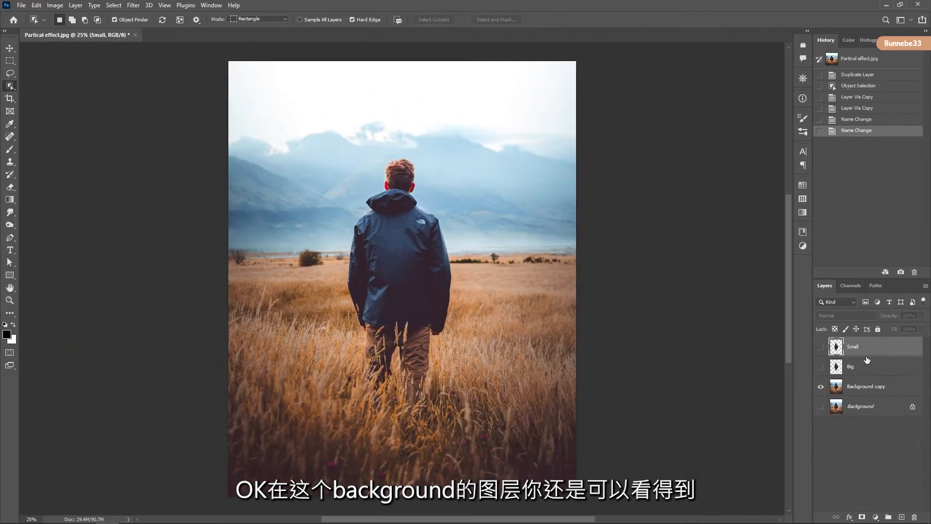
Remove the man from the Background copy with a Content-Aware fill of a rectangular marquee around him, and deselect
{"action": "left_click", "coordinate": [868, 390]}
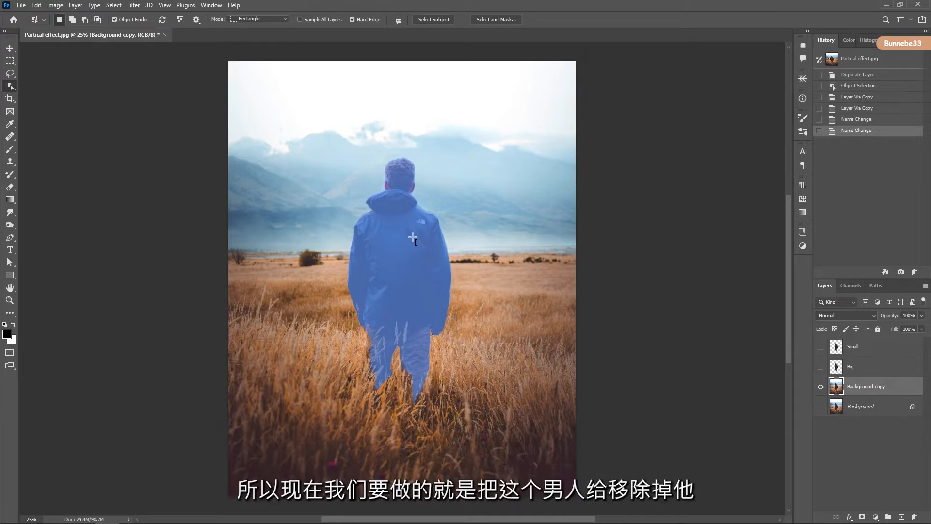
{"action": "left_click", "coordinate": [10, 62]}
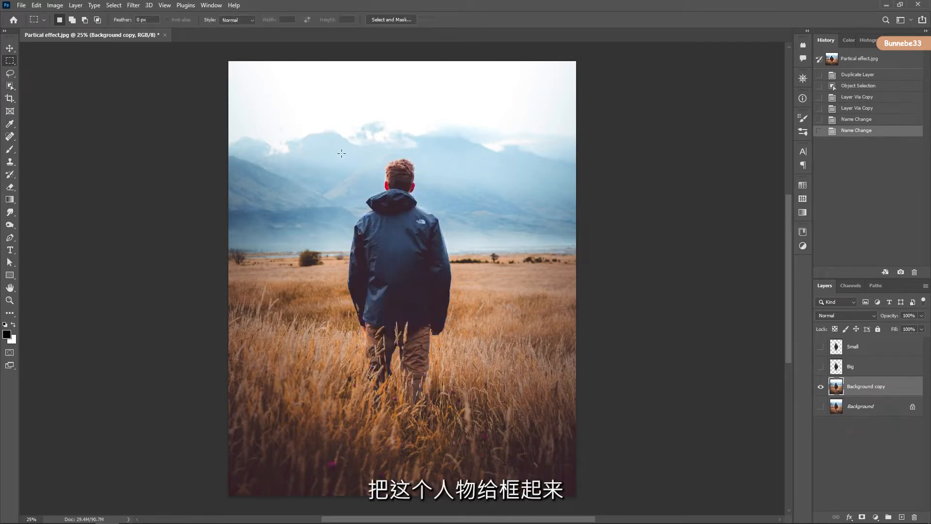
{"action": "left_click_drag", "start_coordinate": [342, 153], "coordinate": [455, 421]}
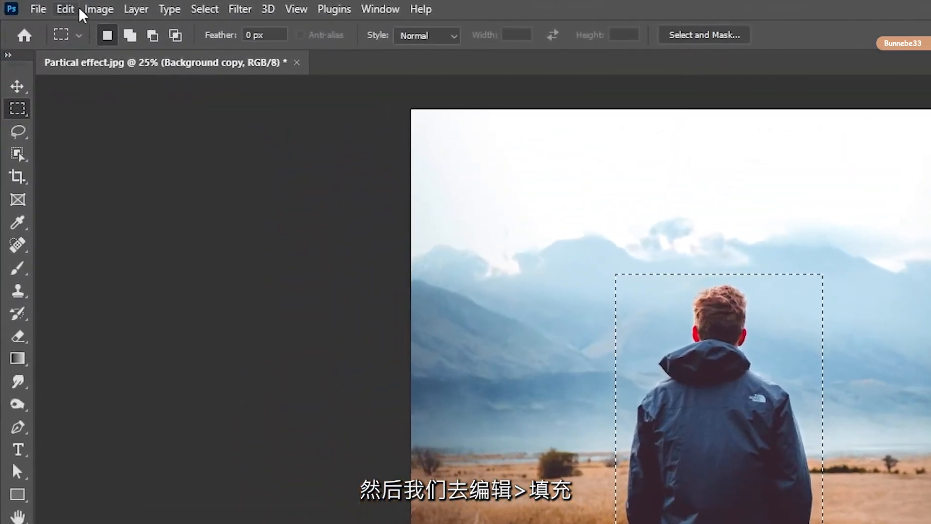
{"action": "left_click", "coordinate": [40, 4]}
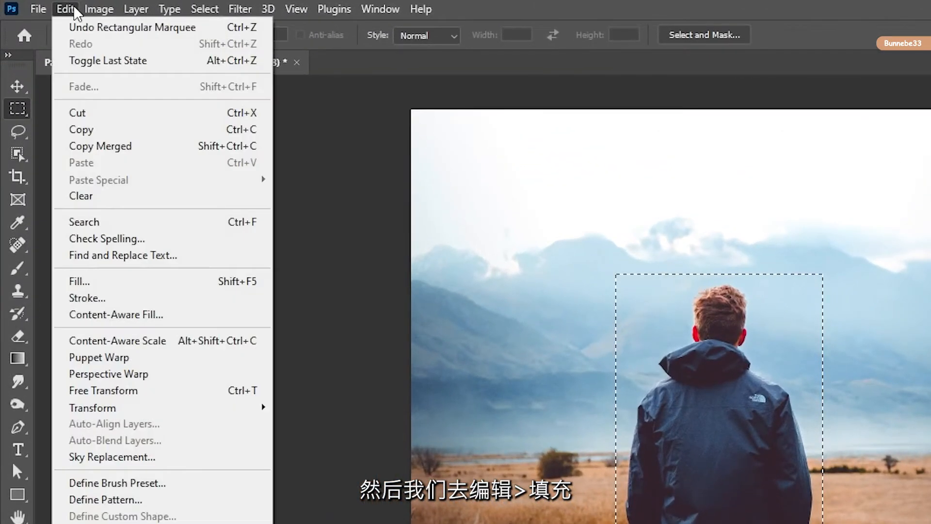
{"action": "left_click", "coordinate": [103, 277]}
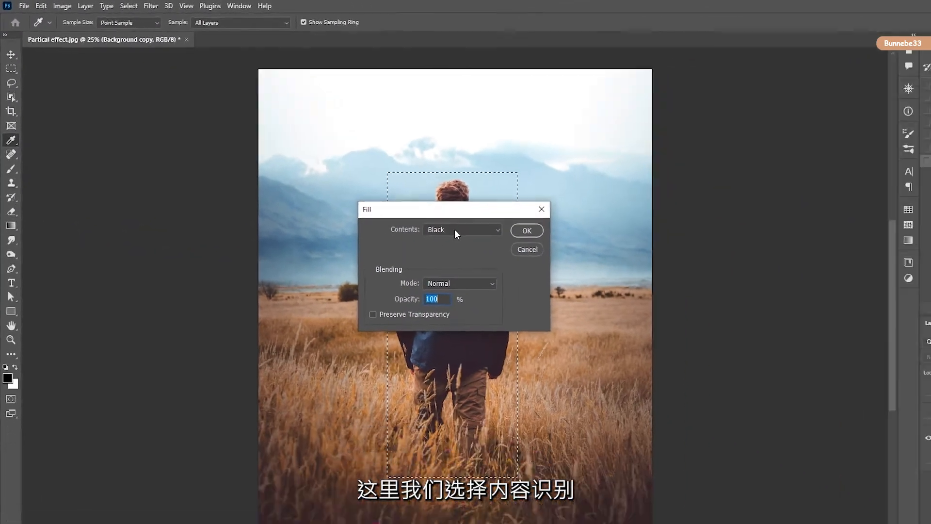
{"action": "left_click", "coordinate": [726, 370]}
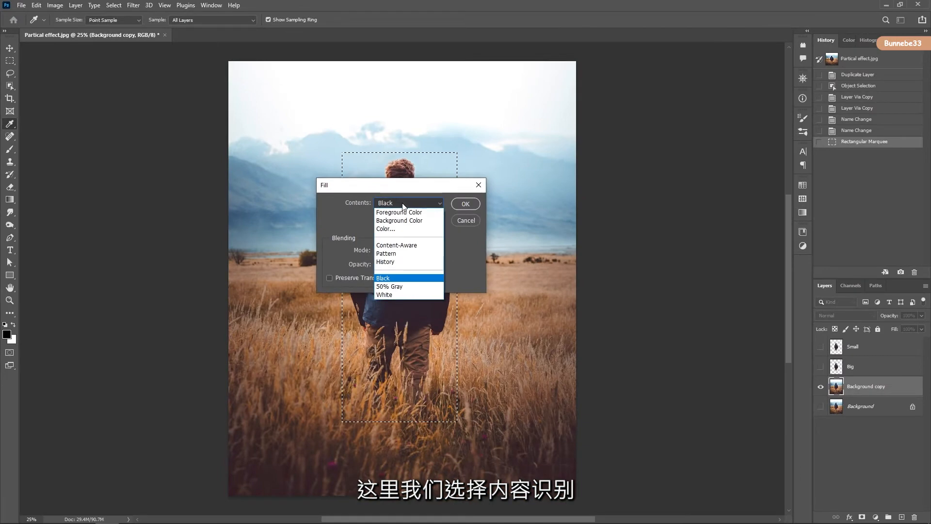
{"action": "left_click", "coordinate": [405, 245]}
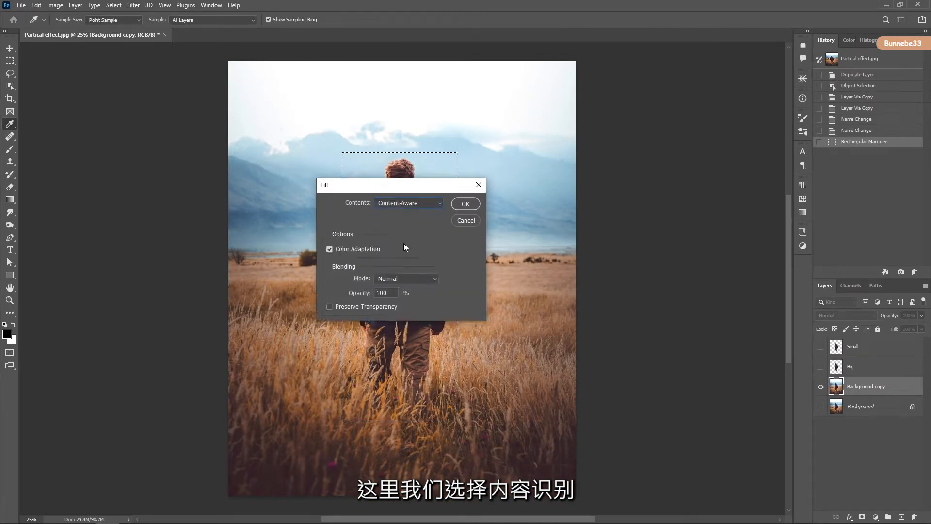
{"action": "left_click", "coordinate": [465, 204]}
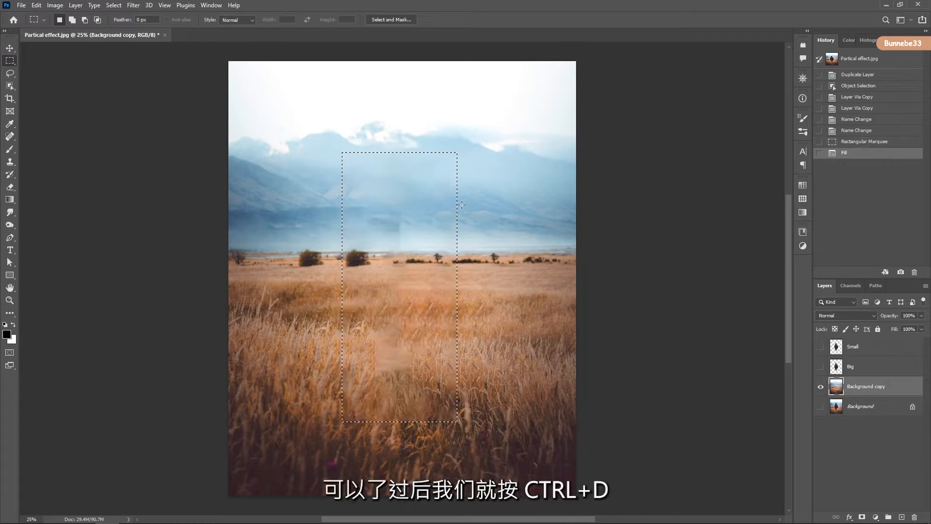
{"action": "key", "text": "ctrl+d"}
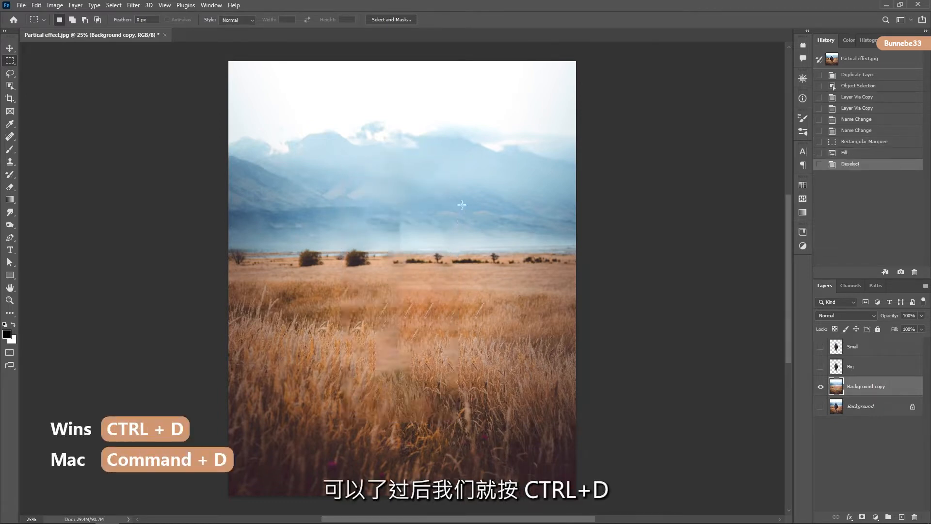
Show the Small layer and load the man's outline from it as a selection
{"action": "key", "text": "z"}
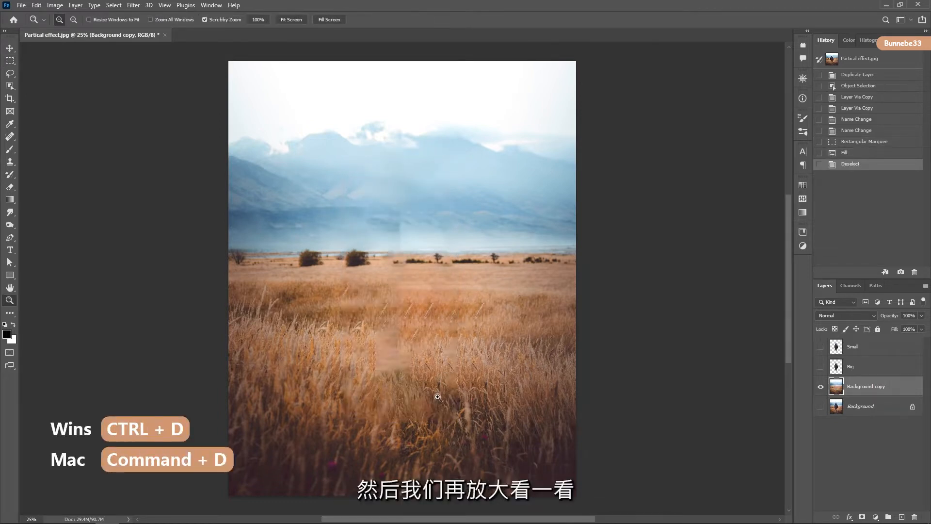
{"action": "left_click_drag", "start_coordinate": [411, 398], "coordinate": [481, 409]}
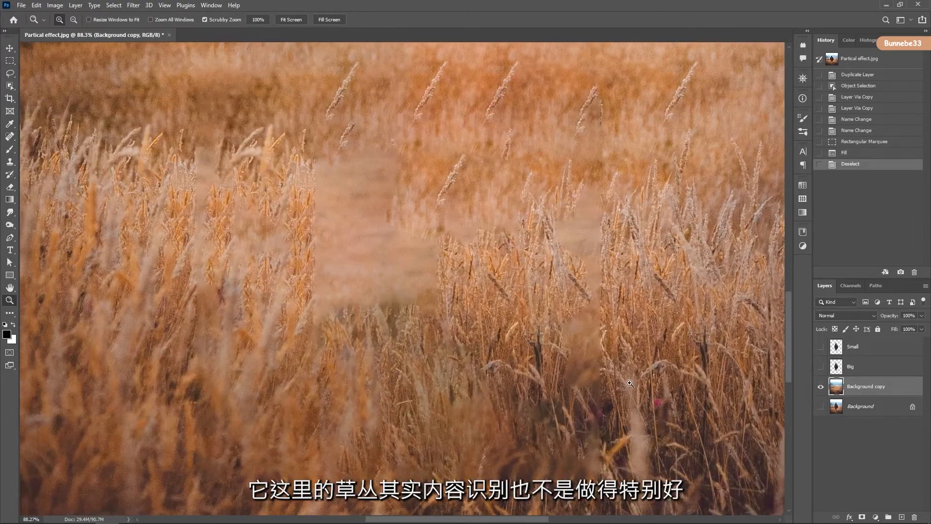
{"action": "left_click_drag", "start_coordinate": [585, 480], "coordinate": [596, 405]}
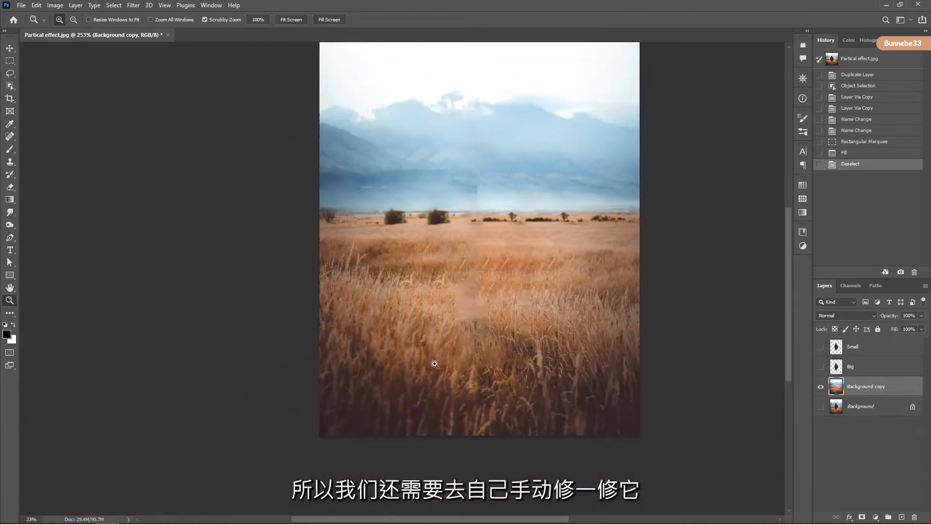
{"action": "left_click_drag", "start_coordinate": [510, 319], "coordinate": [504, 345]}
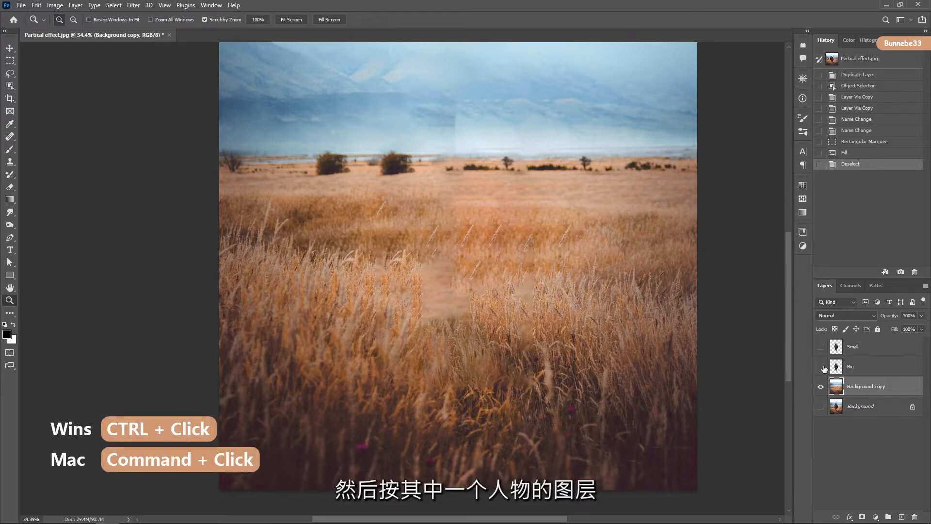
{"action": "left_click", "coordinate": [839, 348]}
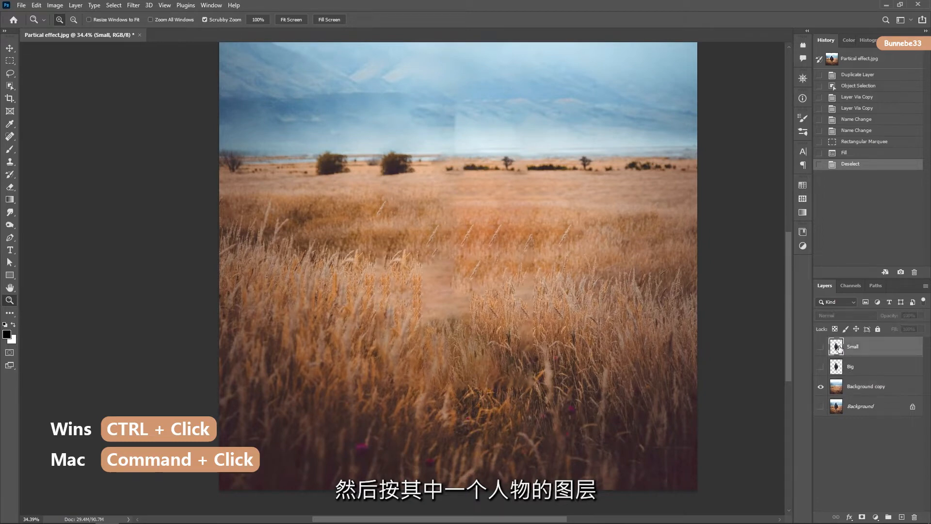
{"action": "left_click", "coordinate": [821, 347]}
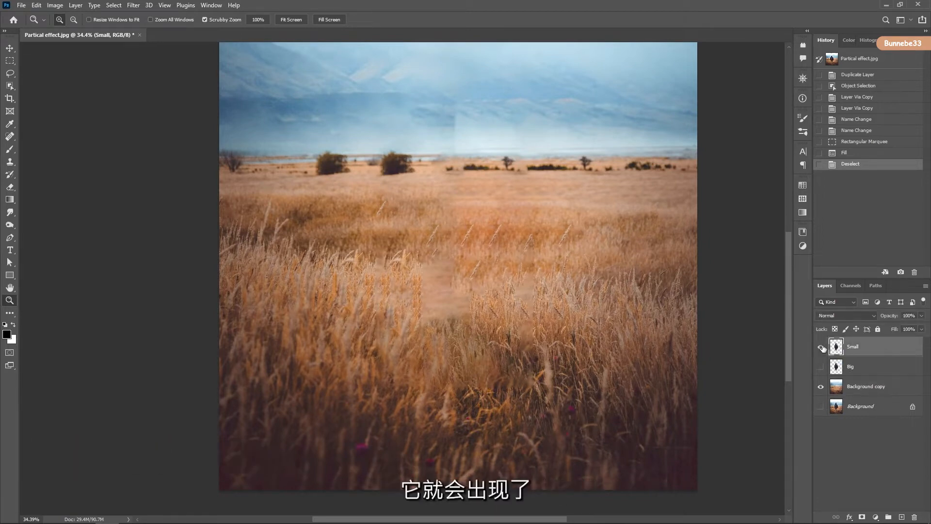
{"action": "left_click", "coordinate": [835, 346], "text": "ctrl"}
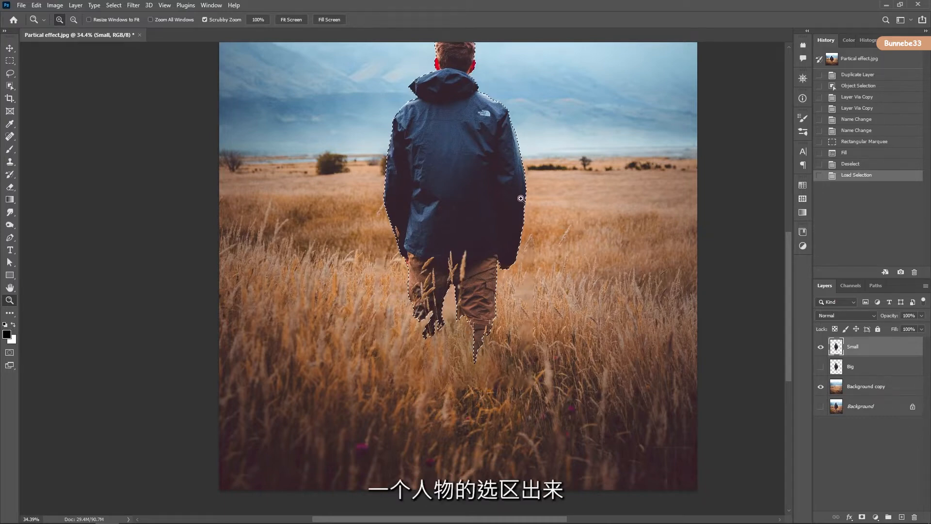
Hide the Small layer and add a layer mask to the Background copy from the man-shaped selection
{"action": "left_click", "coordinate": [847, 389]}
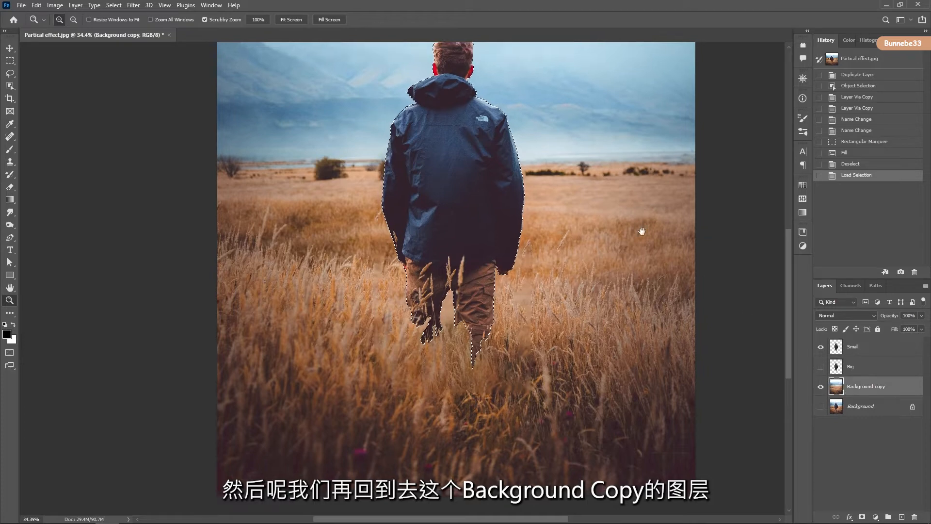
{"action": "left_click_drag", "start_coordinate": [644, 228], "coordinate": [641, 286]}
{"action": "left_click", "coordinate": [821, 347]}
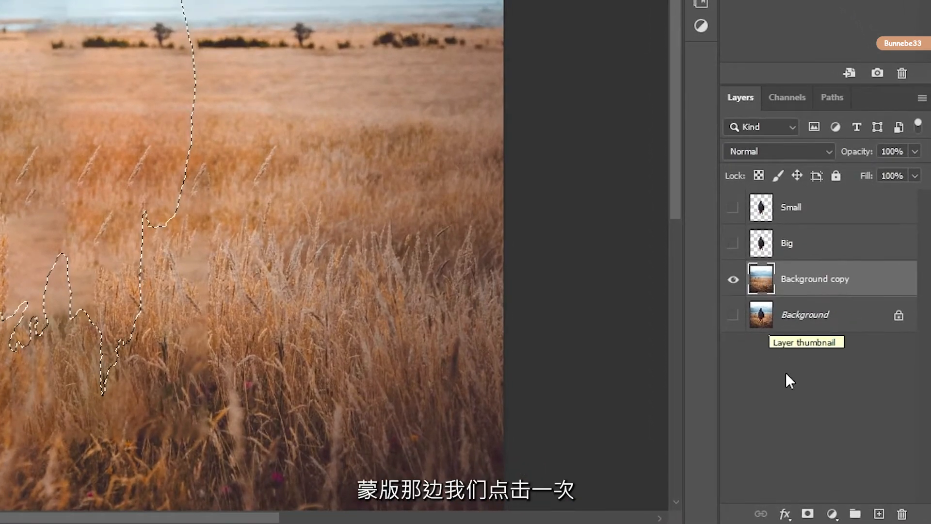
{"action": "left_click", "coordinate": [807, 514]}
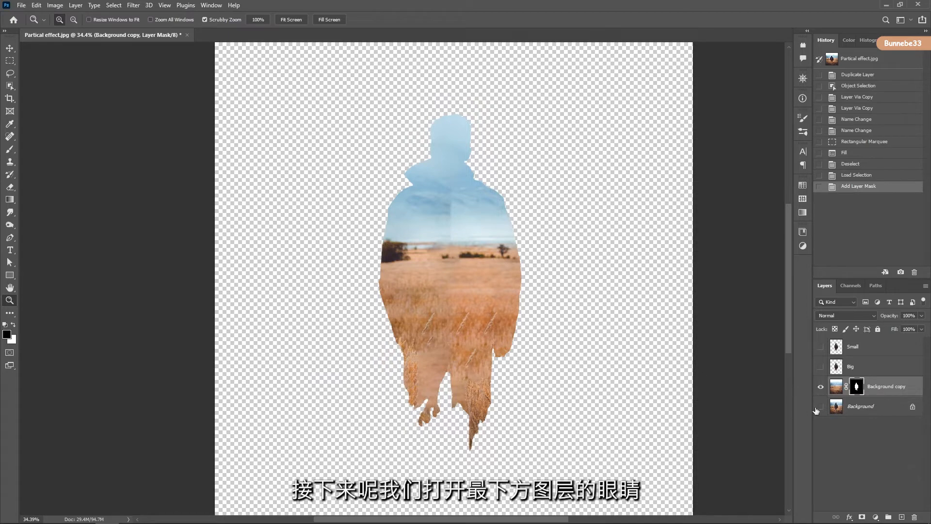
Show and activate the original Background layer, and inspect the seams around the removed man's head and shoulders
{"action": "left_click", "coordinate": [820, 408]}
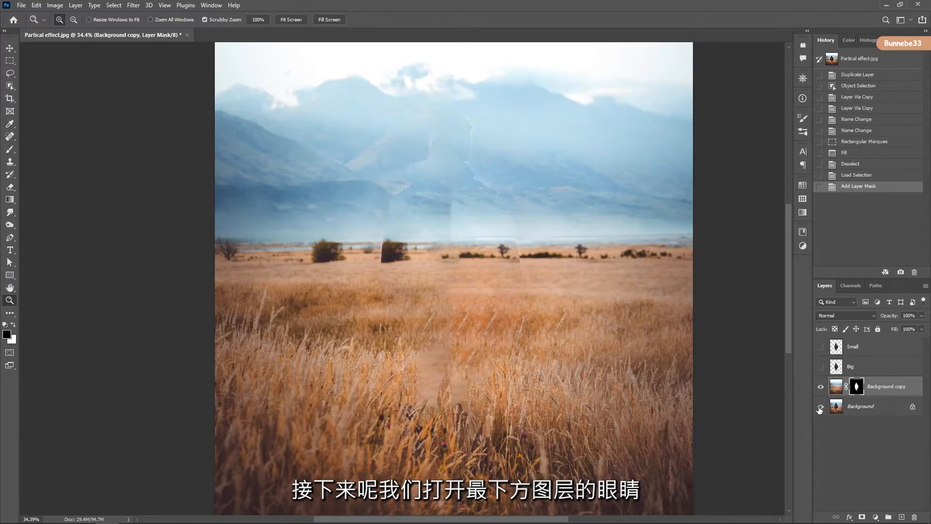
{"action": "left_click", "coordinate": [842, 408]}
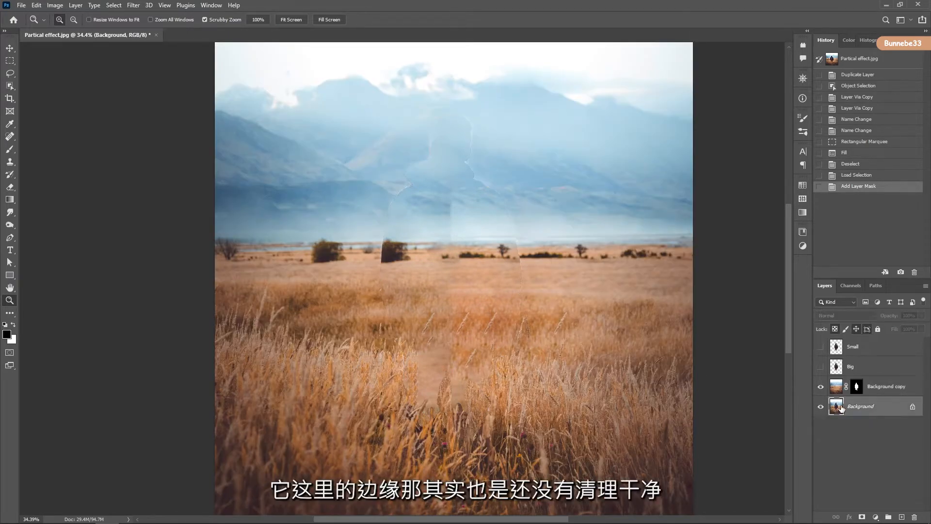
{"action": "left_click_drag", "start_coordinate": [476, 176], "coordinate": [516, 191]}
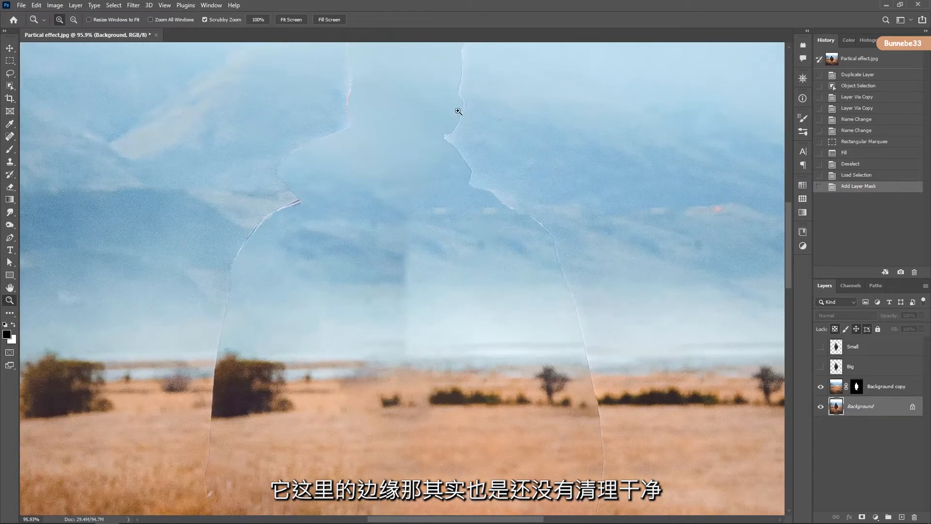
{"action": "left_click_drag", "start_coordinate": [288, 202], "coordinate": [302, 179]}
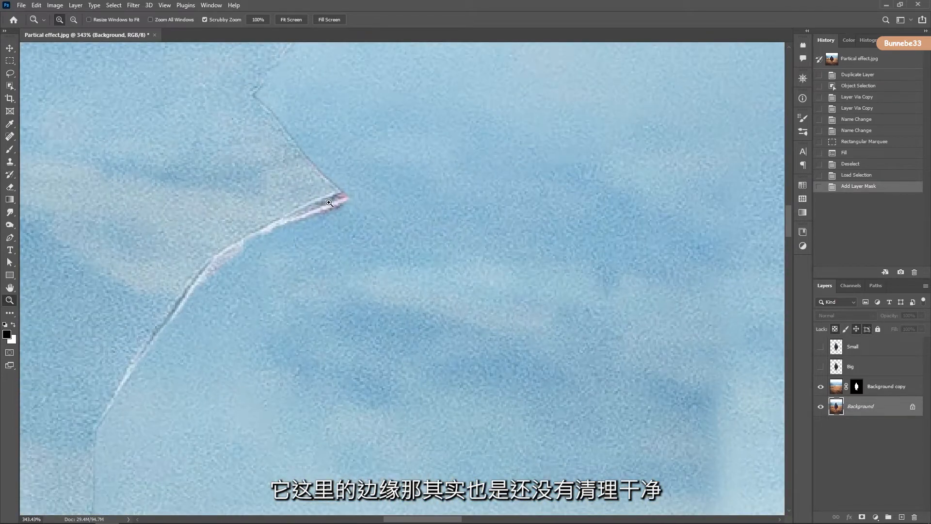
{"action": "left_click_drag", "start_coordinate": [411, 226], "coordinate": [364, 236]}
{"action": "left_click_drag", "start_coordinate": [488, 201], "coordinate": [467, 232]}
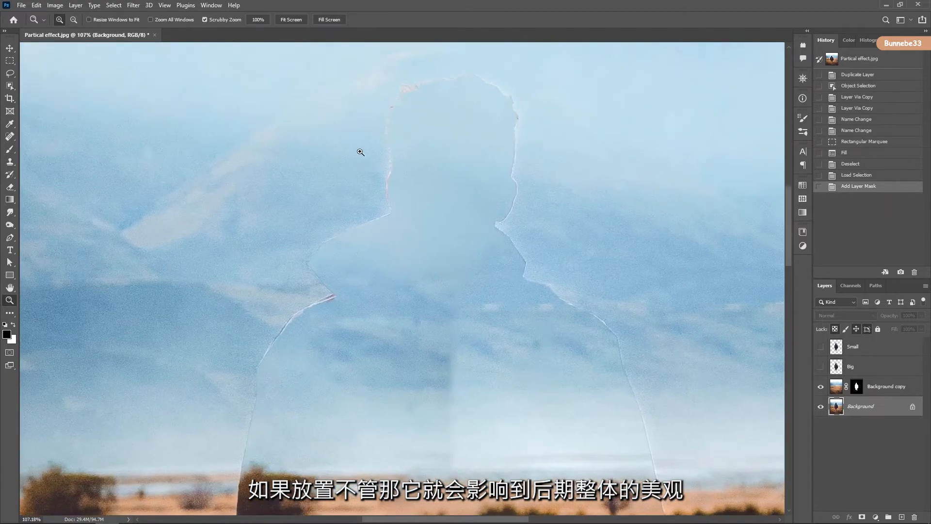
Clean up the visible seams around the head and shoulders on the Background copy's layer mask with a Soft Round eraser at 0% hardness
{"action": "left_click_drag", "start_coordinate": [516, 272], "coordinate": [415, 225]}
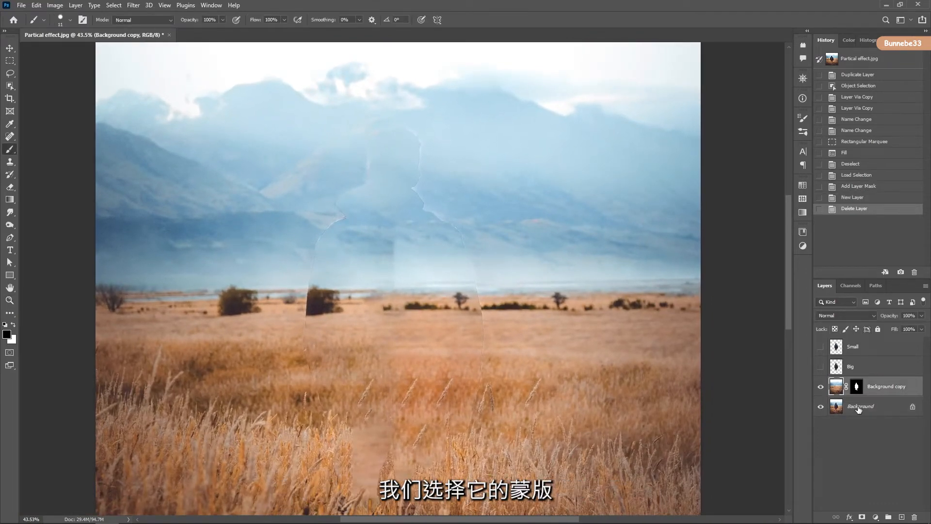
{"action": "left_click", "coordinate": [857, 386]}
{"action": "key", "text": "z"}
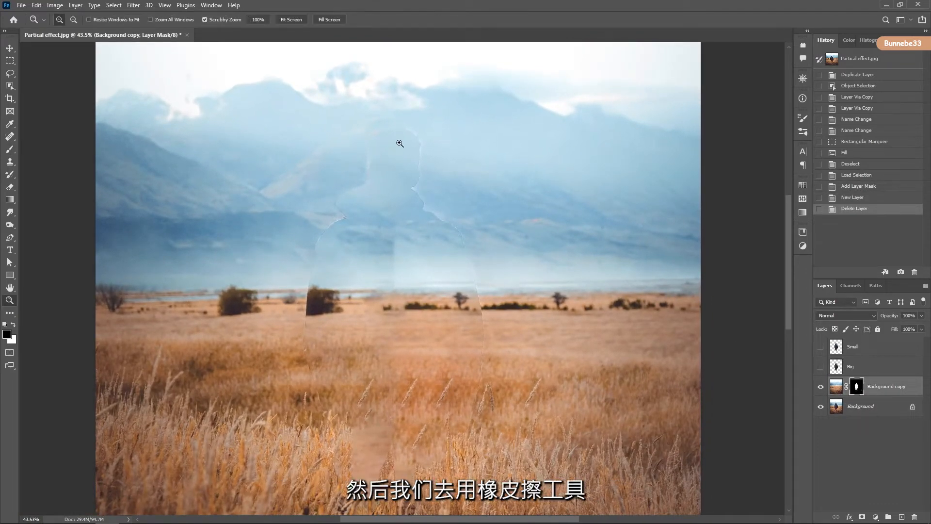
{"action": "left_click_drag", "start_coordinate": [395, 141], "coordinate": [451, 153]}
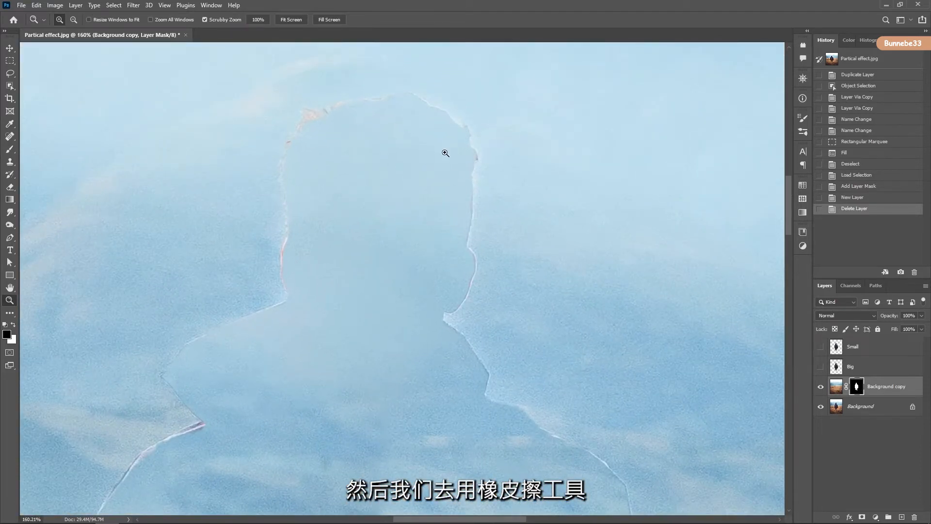
{"action": "left_click", "coordinate": [13, 185]}
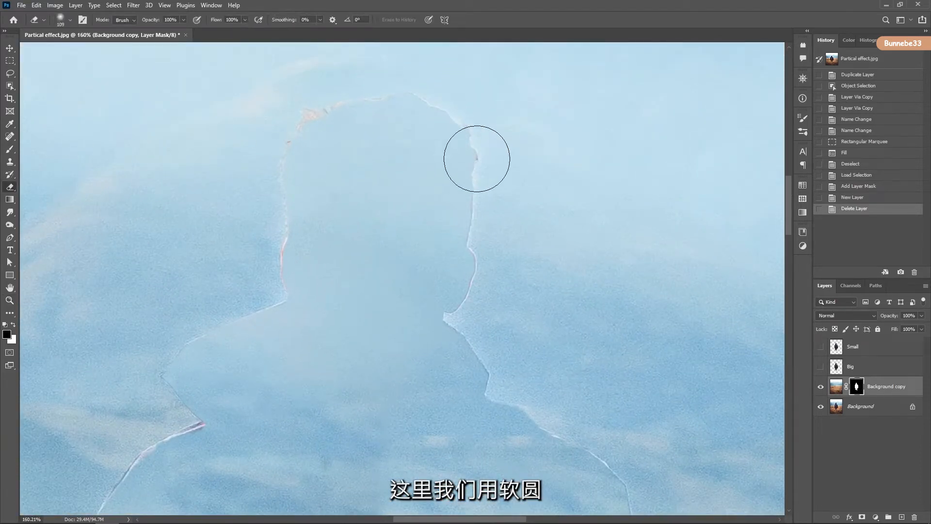
{"action": "right_click", "coordinate": [477, 159]}
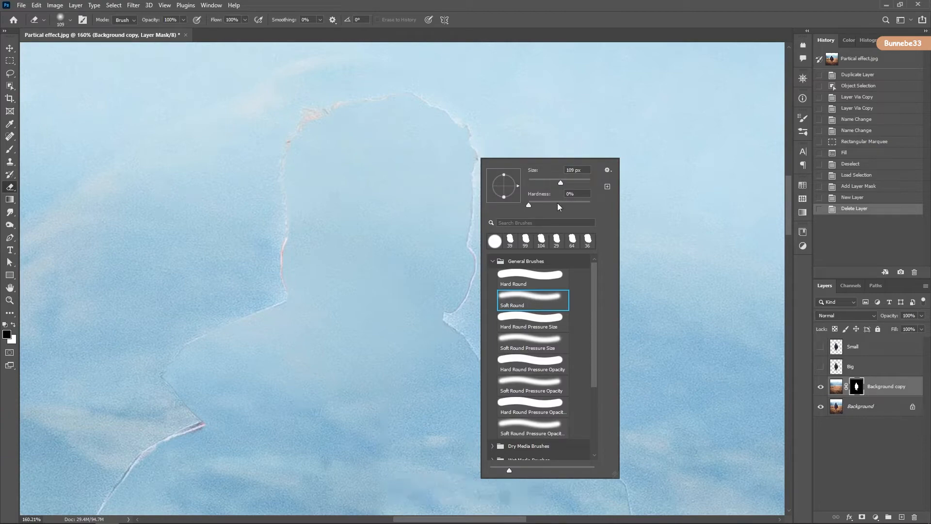
{"action": "left_click", "coordinate": [574, 7]}
{"action": "left_click_drag", "start_coordinate": [436, 113], "coordinate": [296, 151]}
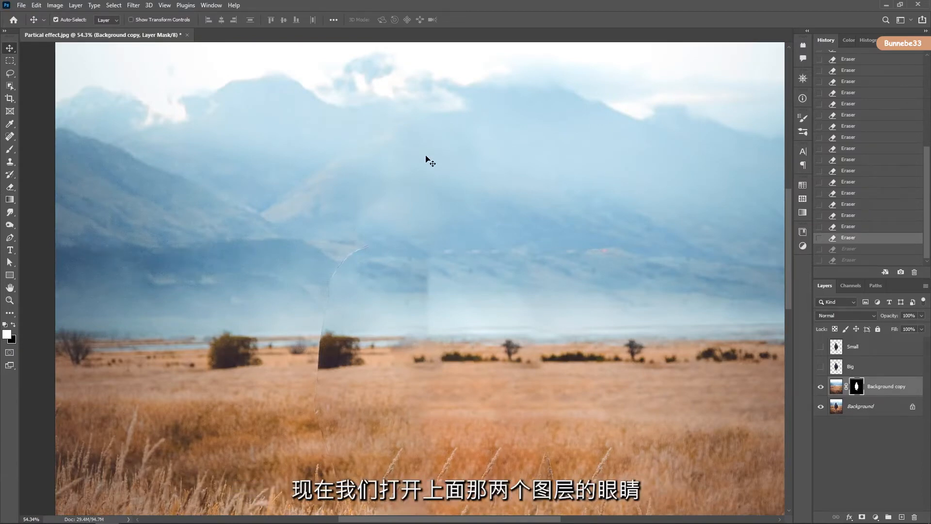
Show the Big and Small layers again and view the whole image
{"action": "left_click", "coordinate": [820, 368]}
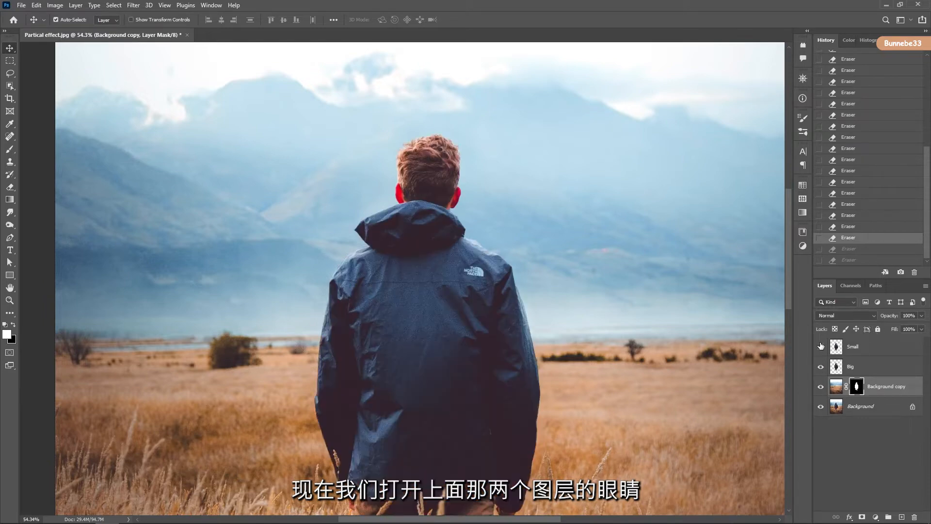
{"action": "left_click_drag", "start_coordinate": [638, 319], "coordinate": [524, 243]}
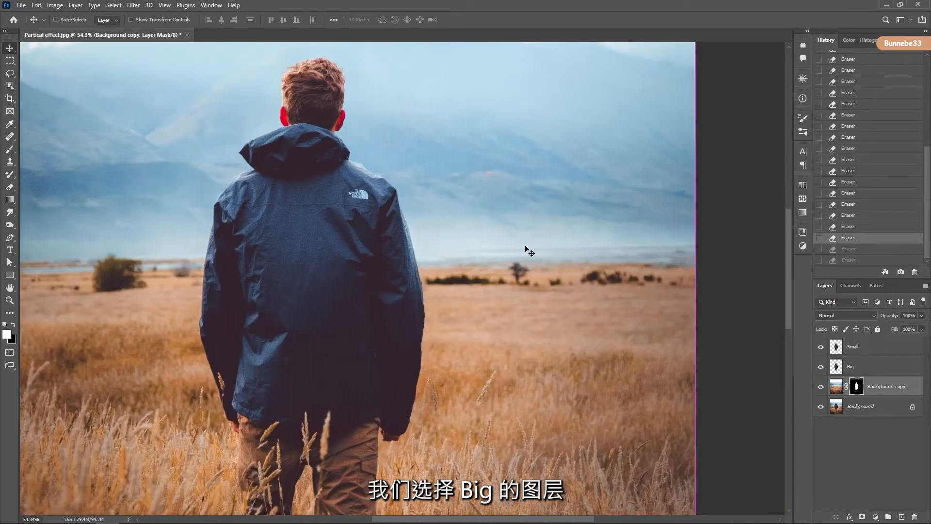
{"action": "key", "text": "ctrl+0"}
Free Transform the man on the Big layer to about 264% and place him over the right half of the photo
{"action": "left_click", "coordinate": [848, 369]}
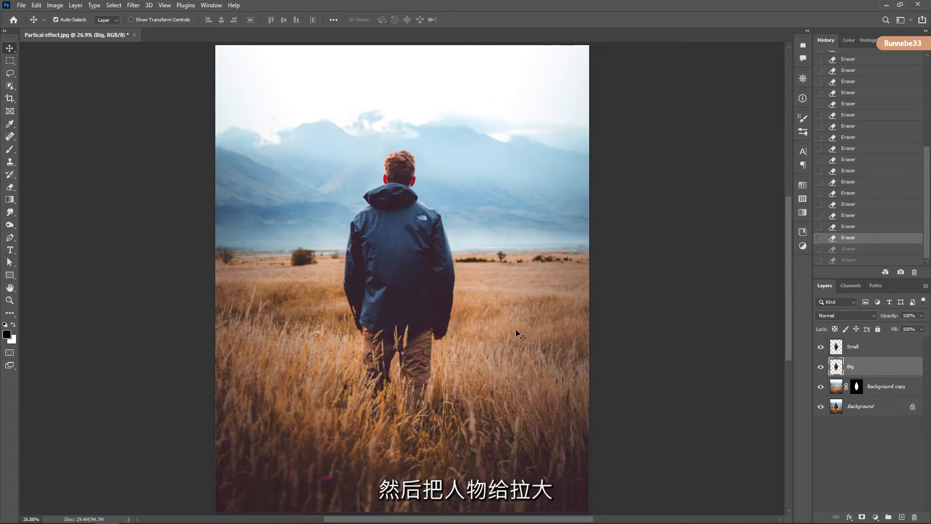
{"action": "key", "text": "ctrl+t"}
{"action": "key", "text": "ctrl+minus"}
{"action": "key", "text": "ctrl+minus"}
{"action": "key", "text": "ctrl+minus"}
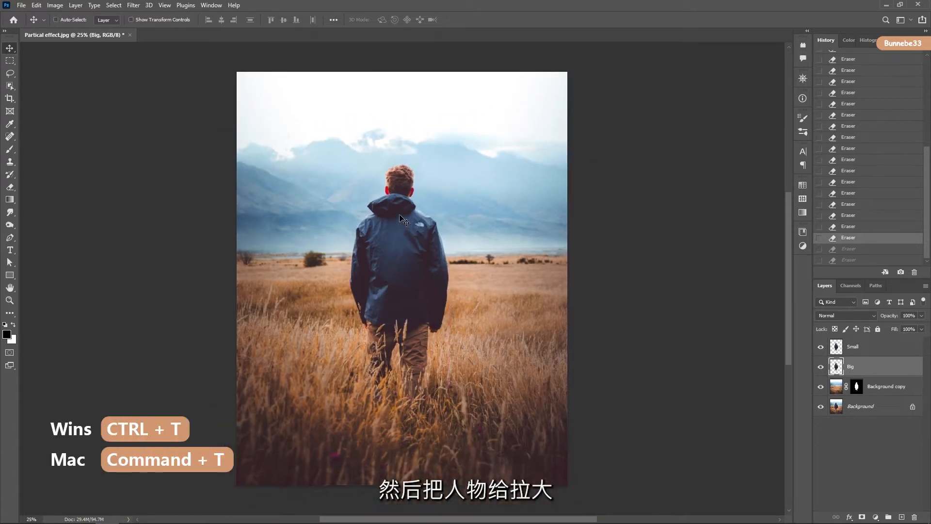
{"action": "key", "text": "ctrl+t"}
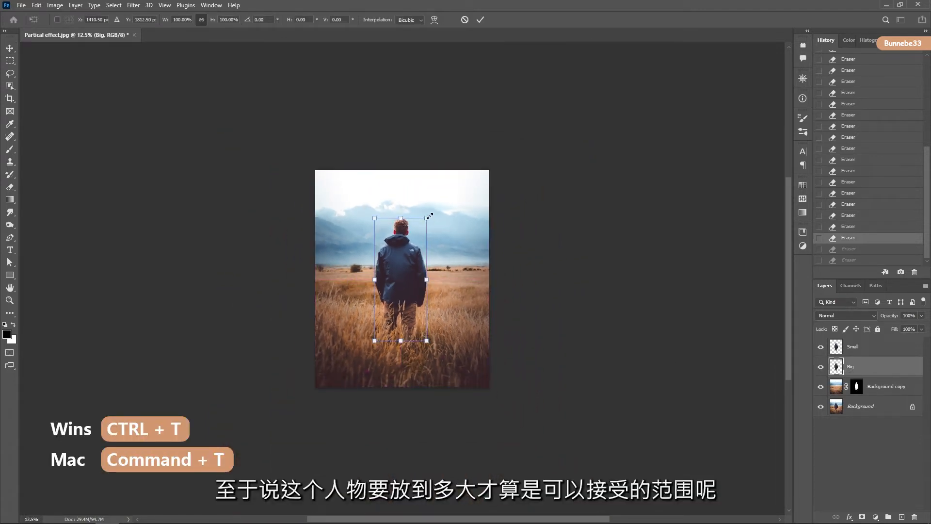
{"action": "left_click_drag", "start_coordinate": [429, 214], "coordinate": [614, 50]}
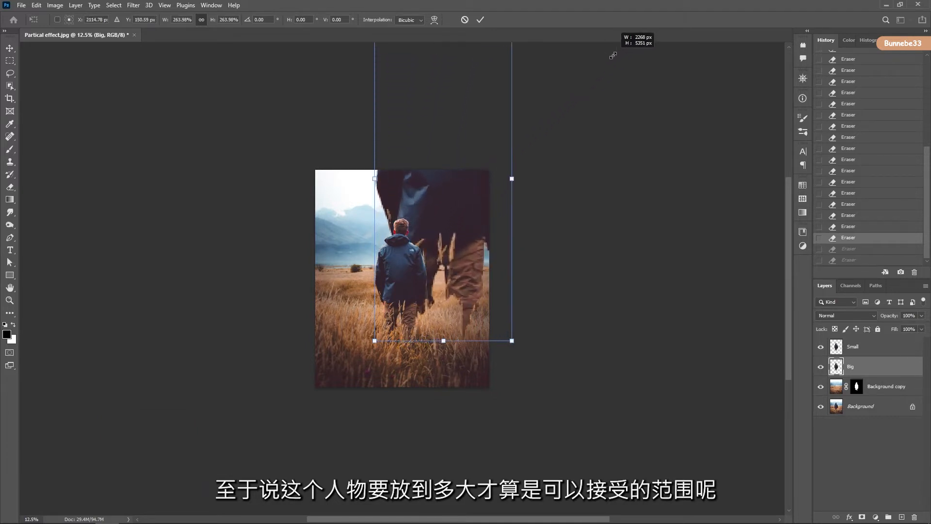
{"action": "left_click_drag", "start_coordinate": [457, 145], "coordinate": [467, 208]}
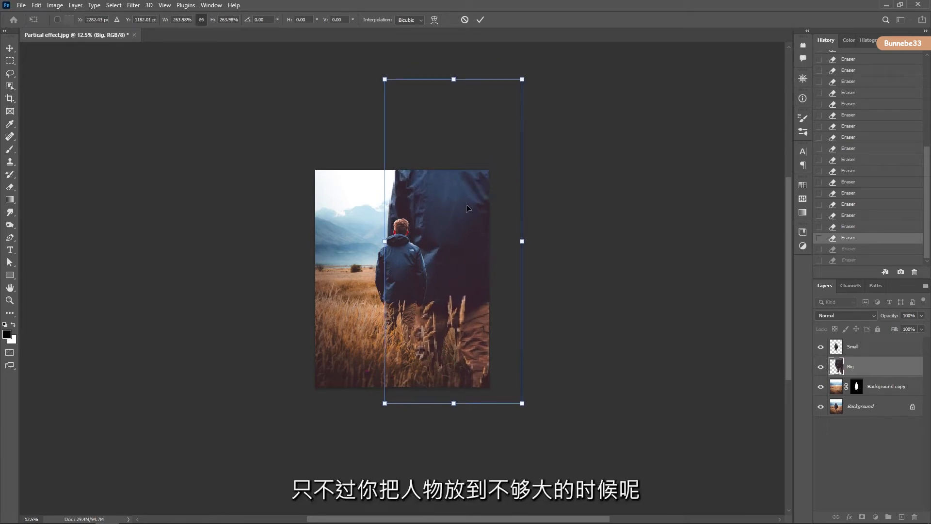
{"action": "key", "text": "Return"}
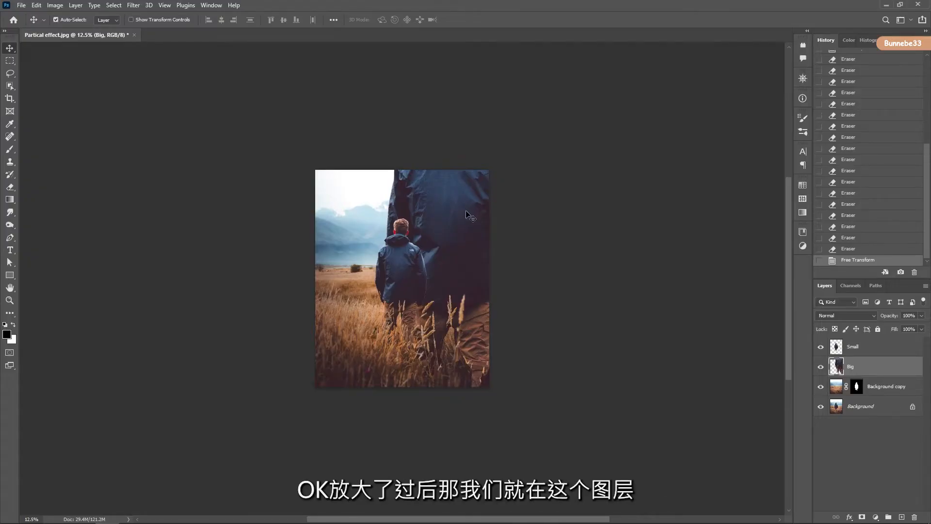
Add a black layer mask to the Big layer and a white layer mask to the Small layer, and deselect the layers
{"action": "scroll", "coordinate": [425, 244], "scroll_direction": "up", "scroll_amount": 3}
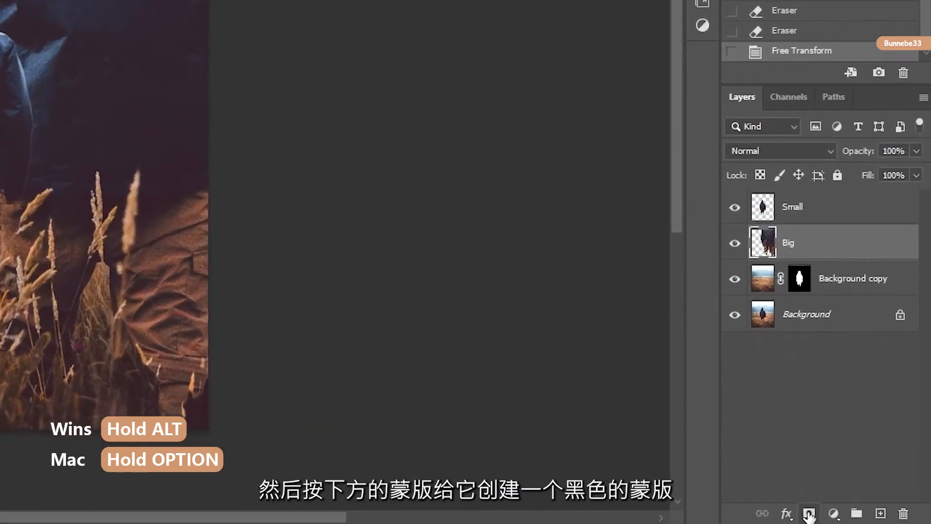
{"action": "left_click", "coordinate": [808, 513], "text": "alt"}
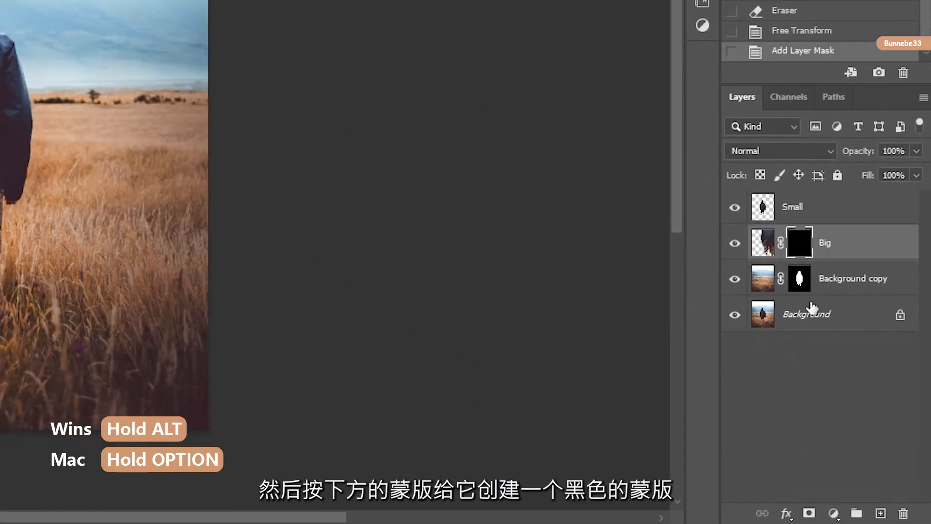
{"action": "left_click", "coordinate": [802, 207]}
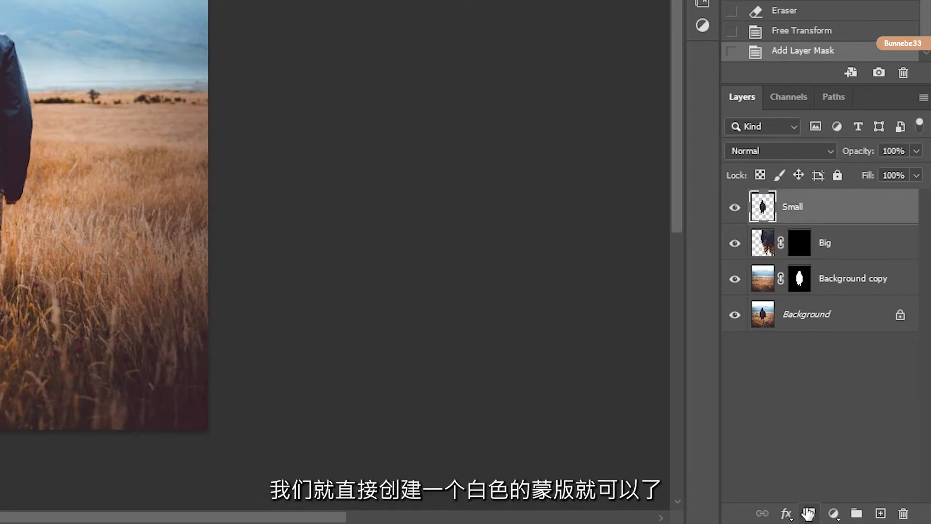
{"action": "left_click", "coordinate": [808, 513]}
{"action": "left_click", "coordinate": [805, 372]}
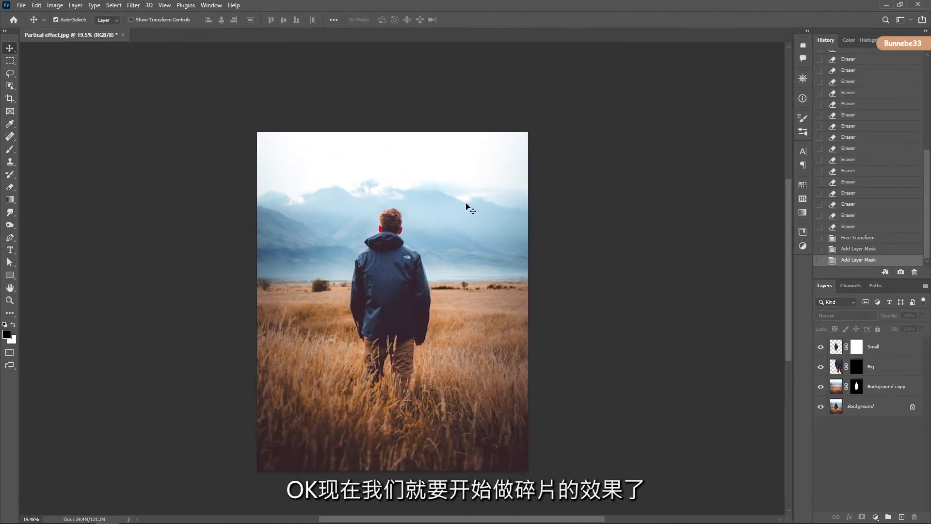
Try painting white strokes above the man's head on the Big layer's mask with a round brush, and undo them
{"action": "key", "text": "b"}
{"action": "right_click", "coordinate": [466, 204]}
{"action": "left_click", "coordinate": [500, 286]}
{"action": "left_click", "coordinate": [857, 366]}
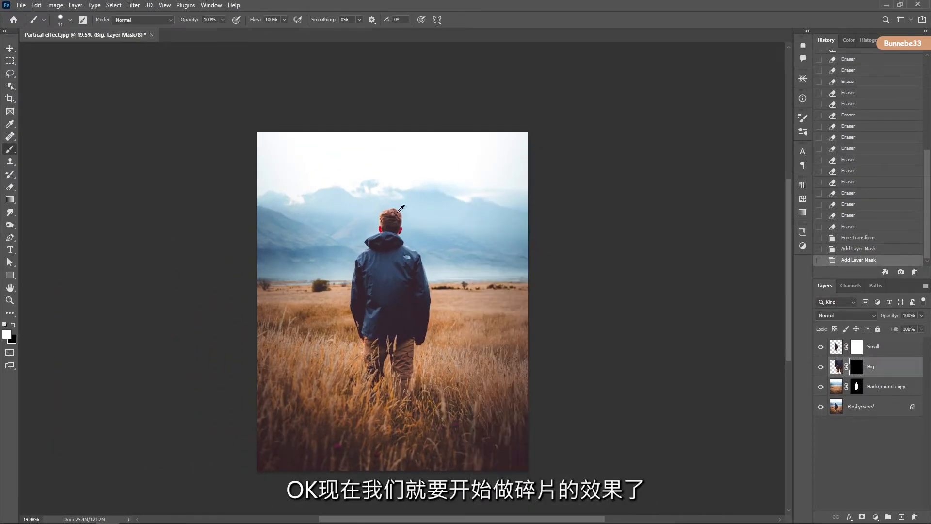
{"action": "right_click", "coordinate": [407, 214], "text": "alt"}
{"action": "mouse_move", "coordinate": [411, 211]}
{"action": "left_mouse_down"}
{"action": "mouse_move", "coordinate": [439, 211]}
{"action": "mouse_move", "coordinate": [403, 287]}
{"action": "mouse_move", "coordinate": [416, 172]}
{"action": "mouse_move", "coordinate": [381, 198]}
{"action": "left_mouse_up"}
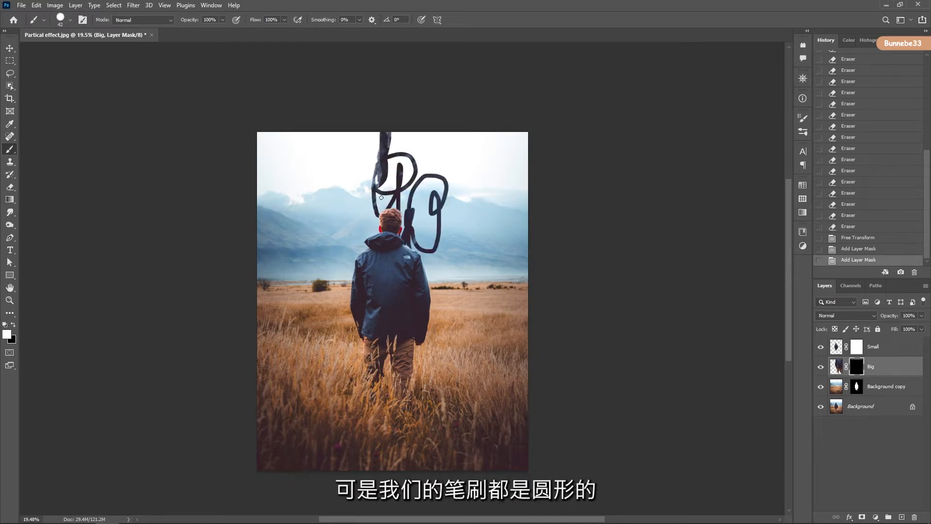
{"action": "left_click_drag", "start_coordinate": [365, 228], "coordinate": [404, 135]}
{"action": "key", "text": "ctrl+z"}
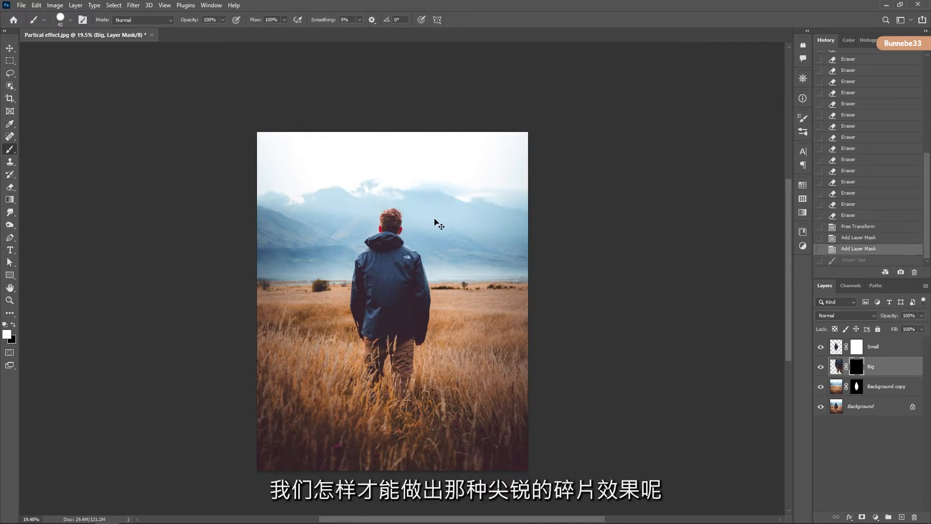
Try painting small separate fragments beside the man's head on the Big layer's mask, and undo all of them
{"action": "left_click_drag", "start_coordinate": [431, 213], "coordinate": [436, 224]}
{"action": "left_click_drag", "start_coordinate": [460, 200], "coordinate": [429, 190]}
{"action": "left_click_drag", "start_coordinate": [461, 162], "coordinate": [490, 205]}
{"action": "left_click_drag", "start_coordinate": [473, 231], "coordinate": [479, 241]}
{"action": "key", "text": "ctrl+z"}
{"action": "key", "text": "ctrl+z"}
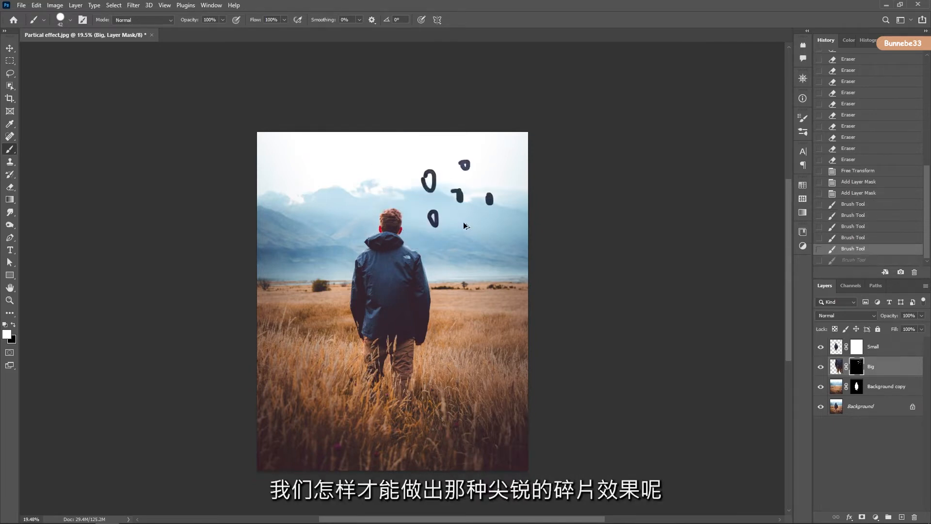
{"action": "key", "text": "ctrl+z"}
{"action": "key", "text": "ctrl+z"}
{"action": "key", "text": "ctrl+z"}
{"action": "key", "text": "ctrl+z"}
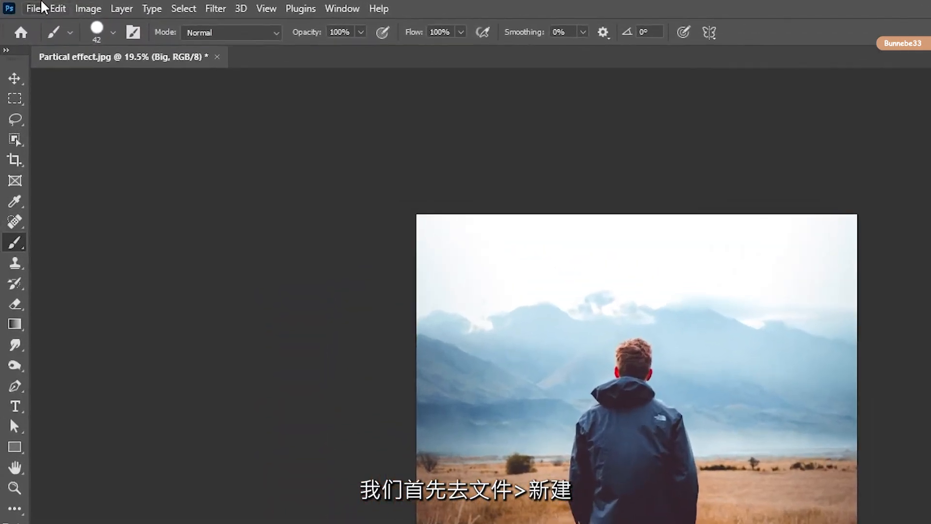
Create a new 1000 x 1000 px document at 300 pixels/inch with a white background
{"action": "left_click", "coordinate": [21, 4]}
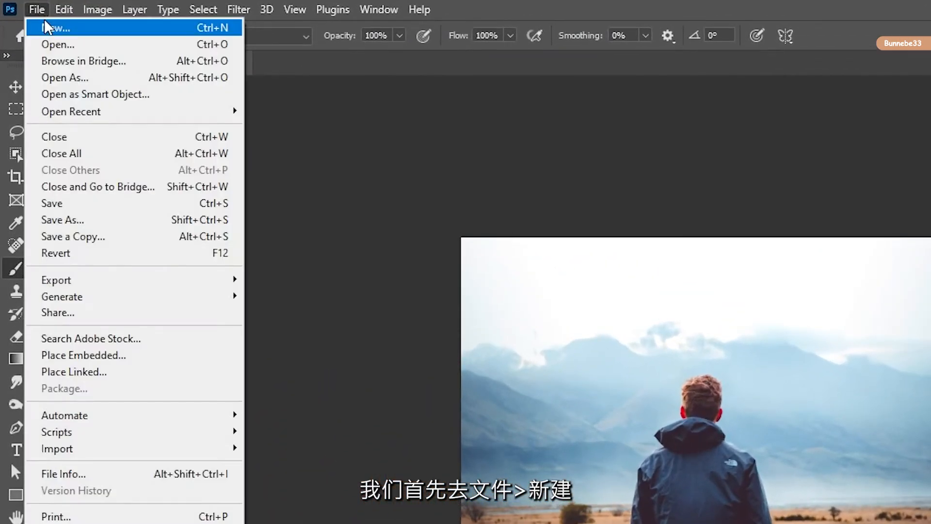
{"action": "left_click", "coordinate": [49, 28]}
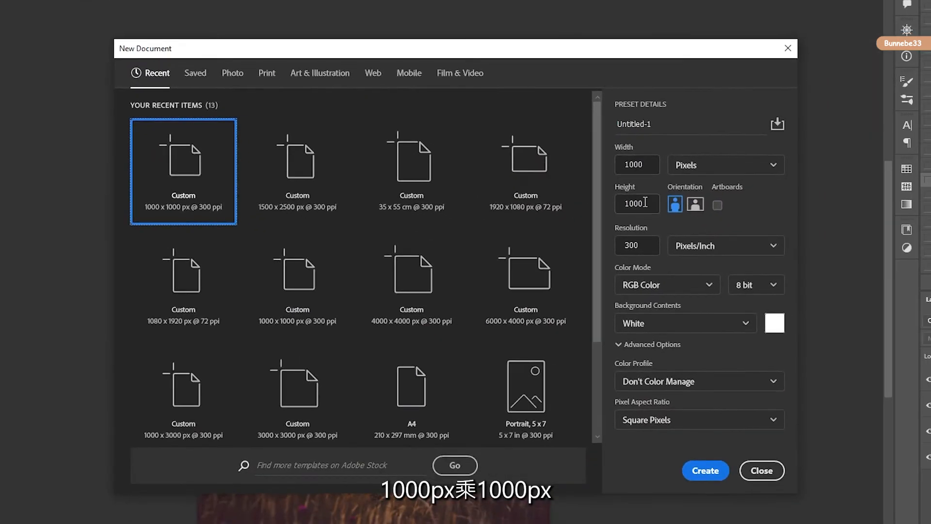
{"action": "left_click", "coordinate": [725, 470]}
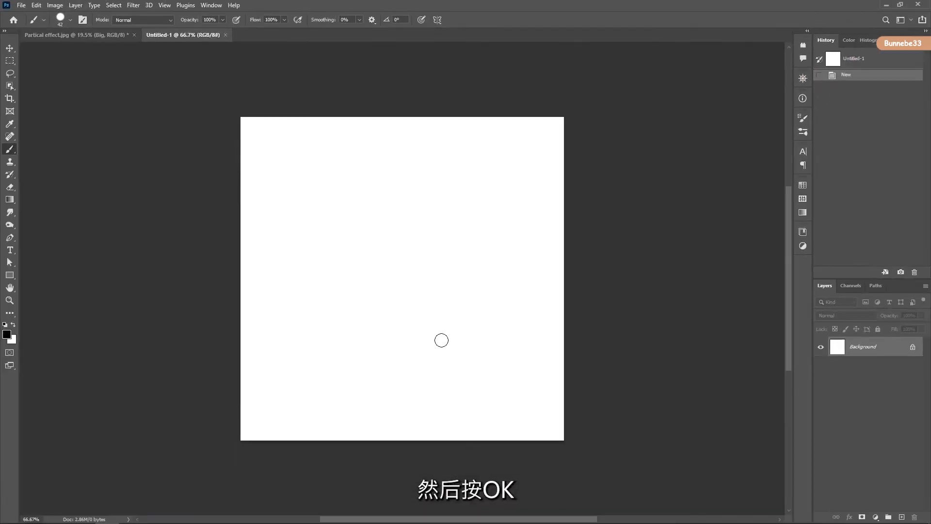
Outline a large irregular fragment shape across the blank canvas with the Lasso tool, discarding the first two outlines
{"action": "left_click", "coordinate": [10, 74]}
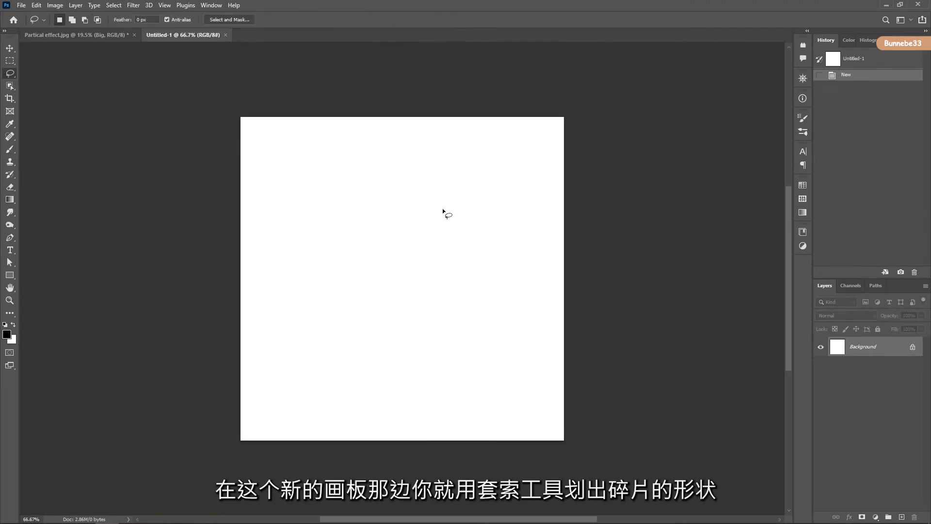
{"action": "mouse_move", "coordinate": [370, 170]}
{"action": "left_mouse_down"}
{"action": "mouse_move", "coordinate": [355, 357]}
{"action": "mouse_move", "coordinate": [514, 262]}
{"action": "left_mouse_up"}
{"action": "key", "text": "ctrl+z"}
{"action": "mouse_move", "coordinate": [308, 182]}
{"action": "left_mouse_down"}
{"action": "mouse_move", "coordinate": [412, 271]}
{"action": "mouse_move", "coordinate": [263, 337]}
{"action": "left_mouse_up"}
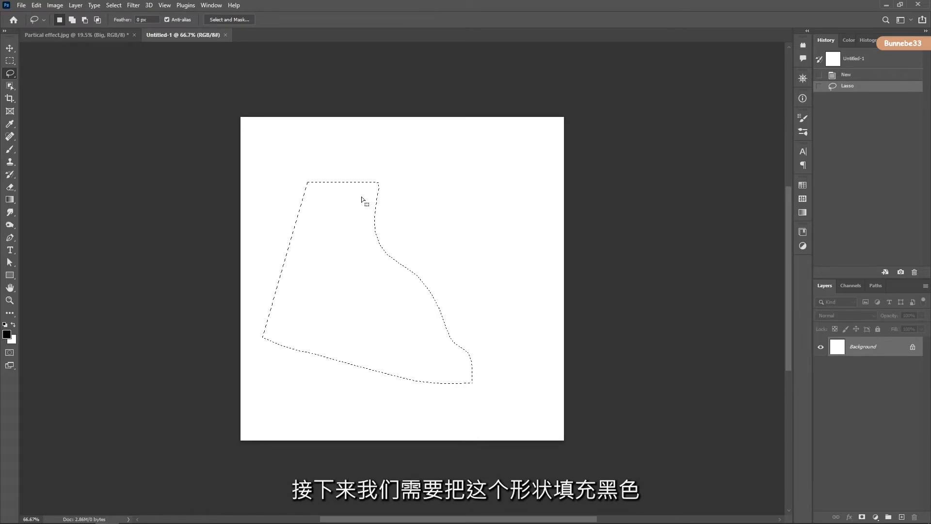
{"action": "key", "text": "ctrl+z"}
{"action": "mouse_move", "coordinate": [316, 169]}
{"action": "left_mouse_down"}
{"action": "mouse_move", "coordinate": [490, 172]}
{"action": "mouse_move", "coordinate": [301, 301]}
{"action": "mouse_move", "coordinate": [299, 293]}
{"action": "left_mouse_up"}
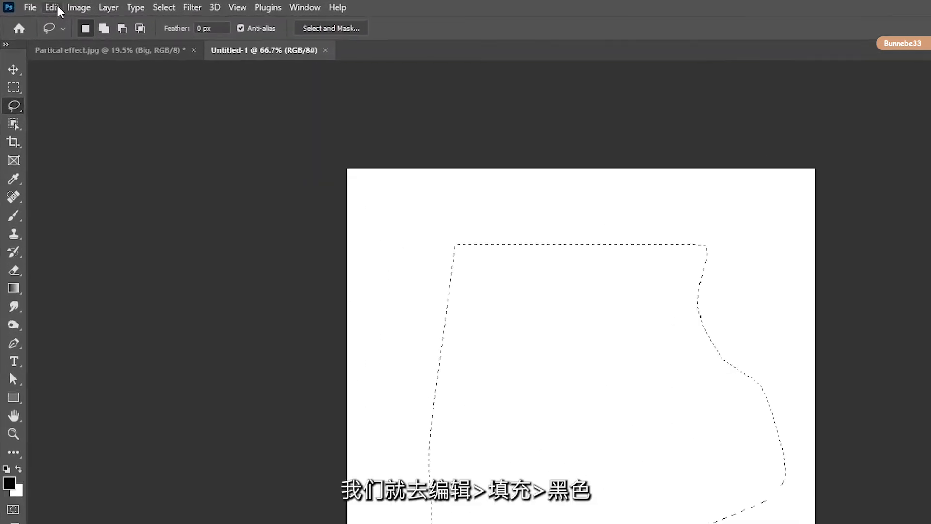
Fill the fragment-shaped selection with Black in Normal mode at 100% opacity
{"action": "left_click", "coordinate": [37, 6]}
{"action": "left_click", "coordinate": [57, 158]}
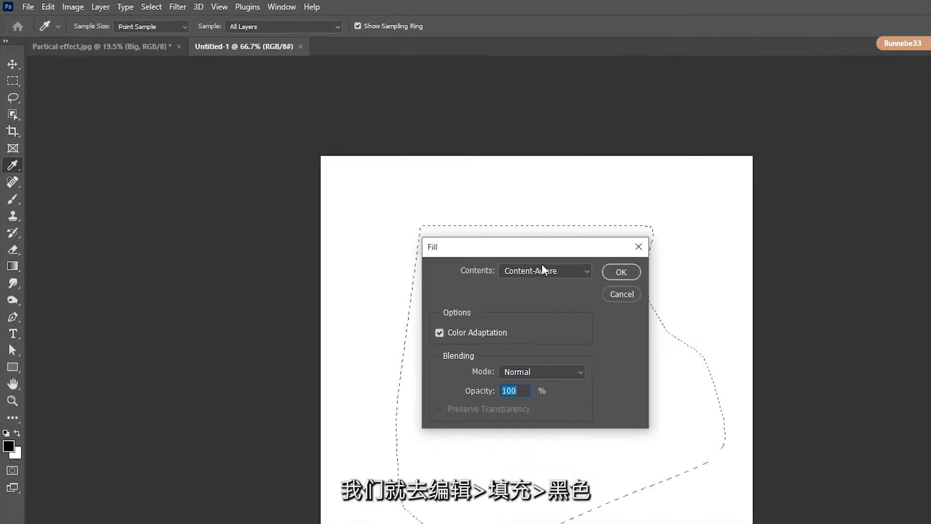
{"action": "left_click", "coordinate": [735, 361]}
{"action": "left_click", "coordinate": [415, 283]}
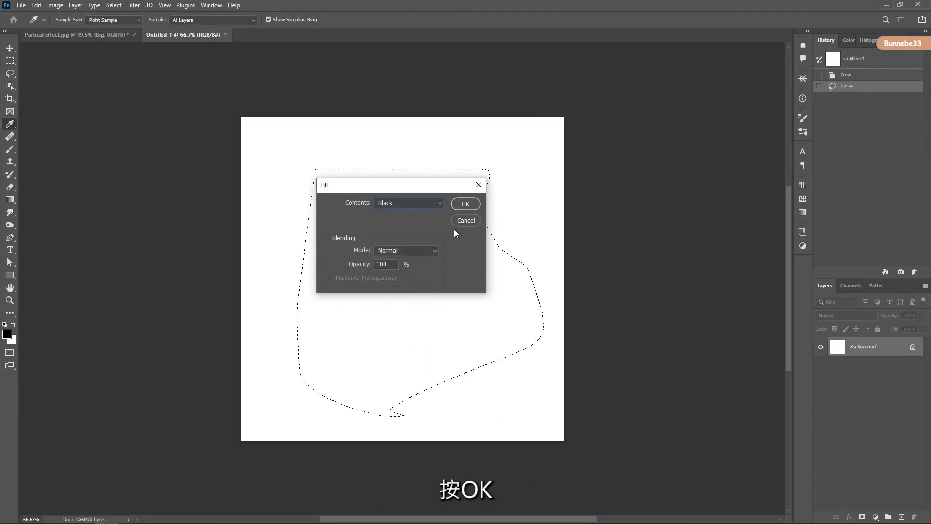
{"action": "left_click", "coordinate": [472, 204]}
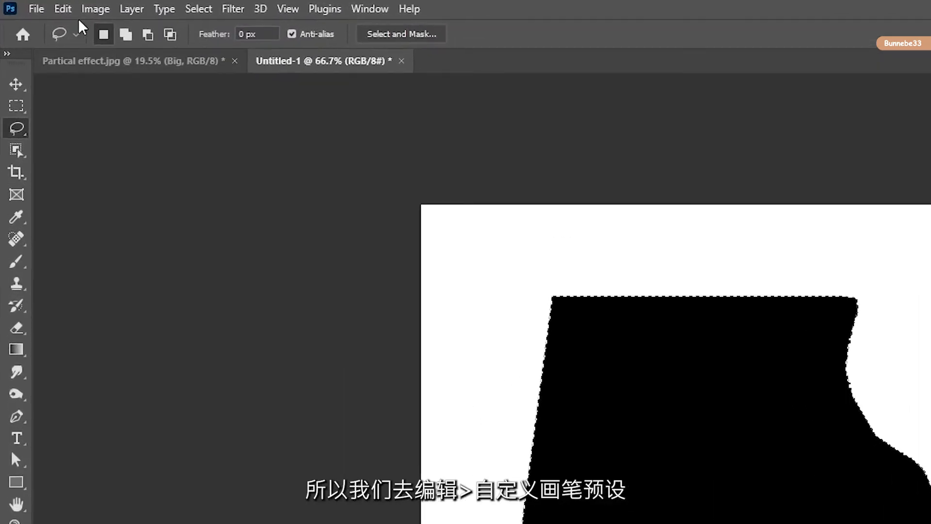
Save the selected black shape as a brush preset named Fragment and return to the Partical effect.jpg document with the Brush tool
{"action": "left_click", "coordinate": [36, 5]}
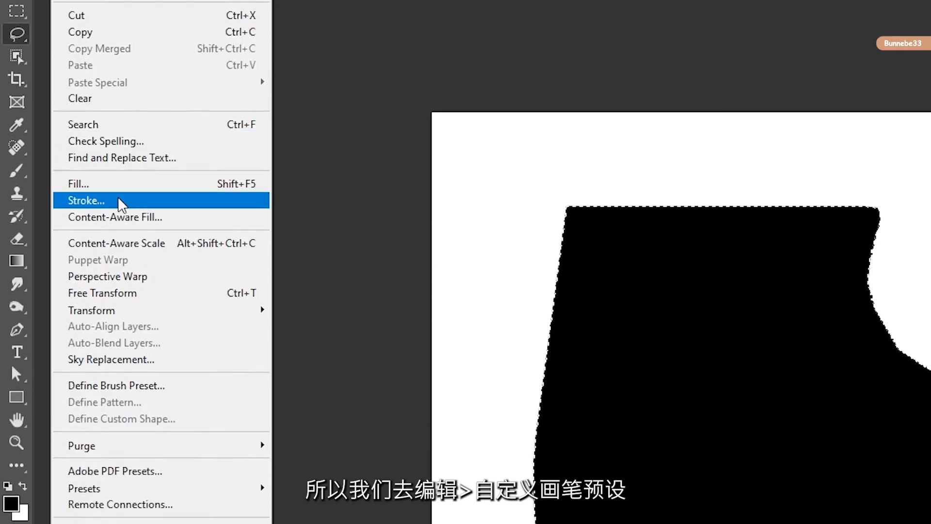
{"action": "left_click", "coordinate": [131, 458]}
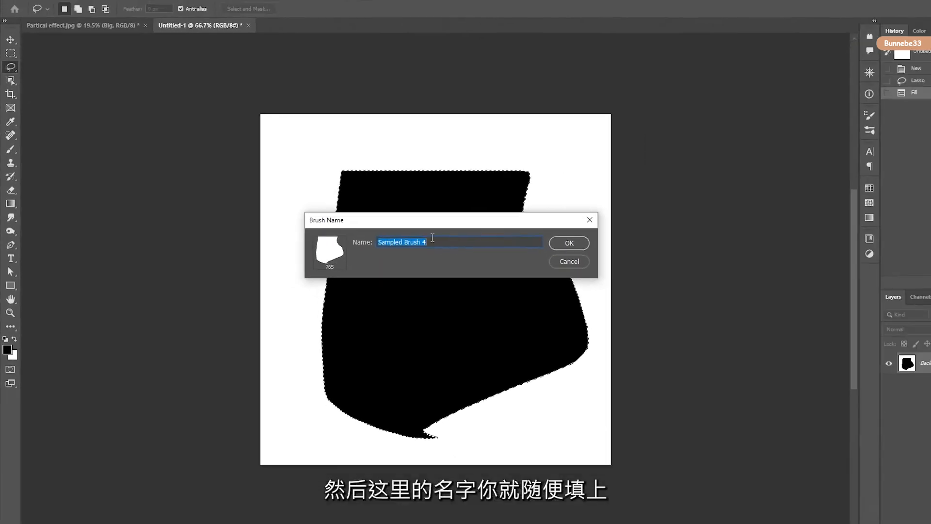
{"action": "type", "text": "Fragment"}
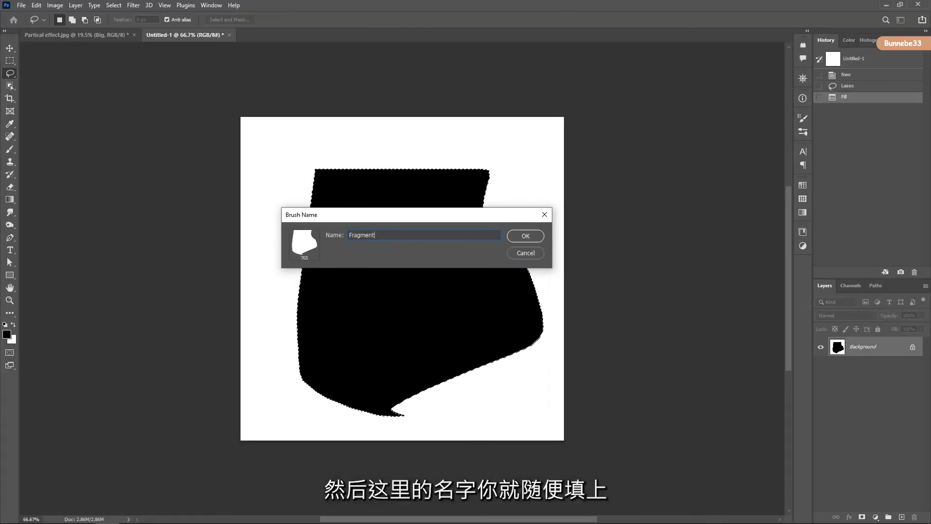
{"action": "left_click", "coordinate": [522, 238]}
{"action": "key", "text": "b"}
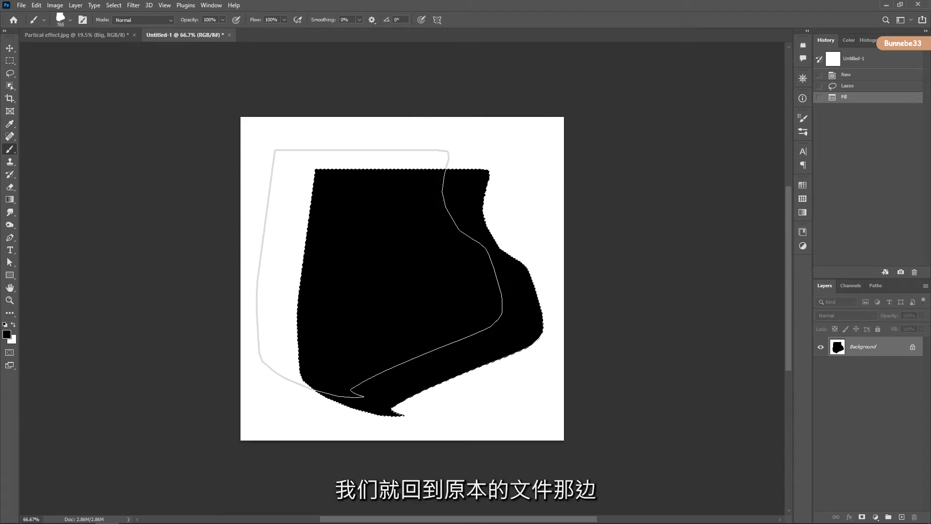
{"action": "left_click", "coordinate": [73, 35]}
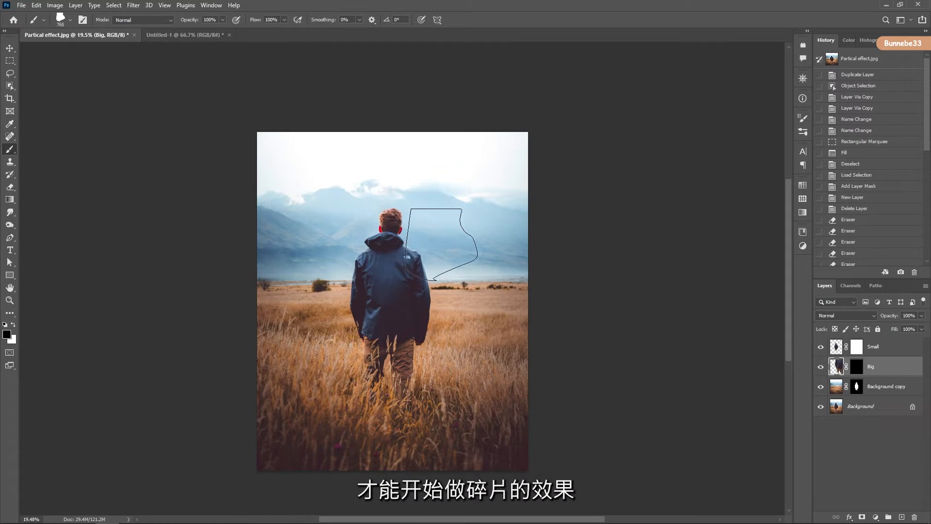
Try painting separate fragments, a wavy line and a cross beside the man's head in white on the Big layer's mask
{"action": "mouse_move", "coordinate": [433, 242]}
{"action": "left_mouse_down"}
{"action": "mouse_move", "coordinate": [455, 241]}
{"action": "mouse_move", "coordinate": [411, 220]}
{"action": "mouse_move", "coordinate": [425, 206]}
{"action": "mouse_move", "coordinate": [418, 202]}
{"action": "mouse_move", "coordinate": [430, 214]}
{"action": "left_mouse_up"}
{"action": "left_click", "coordinate": [857, 366]}
{"action": "key", "text": "x"}
{"action": "left_click", "coordinate": [408, 221]}
{"action": "left_click", "coordinate": [429, 232]}
{"action": "left_click", "coordinate": [421, 198]}
{"action": "left_click", "coordinate": [430, 214]}
{"action": "left_click", "coordinate": [447, 216]}
{"action": "left_click", "coordinate": [447, 234]}
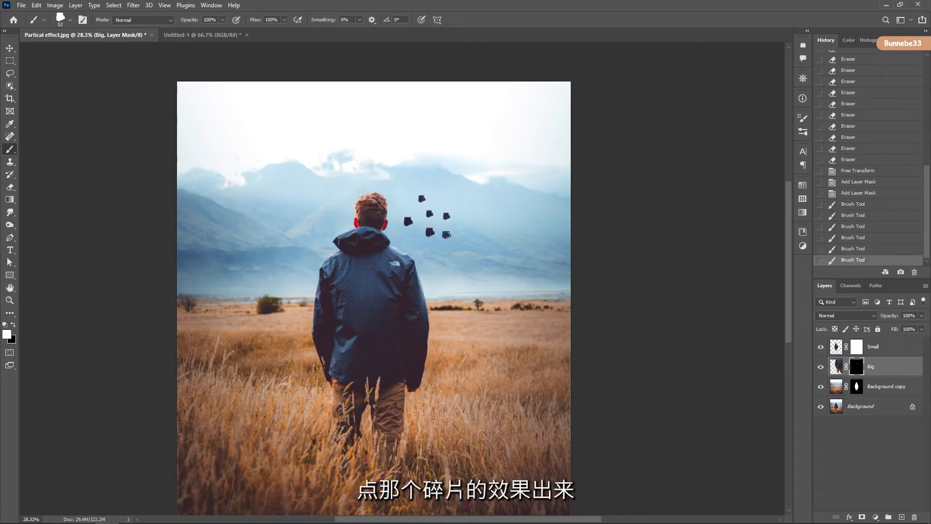
{"action": "left_click", "coordinate": [419, 249]}
{"action": "left_click_drag", "start_coordinate": [448, 250], "coordinate": [504, 281]}
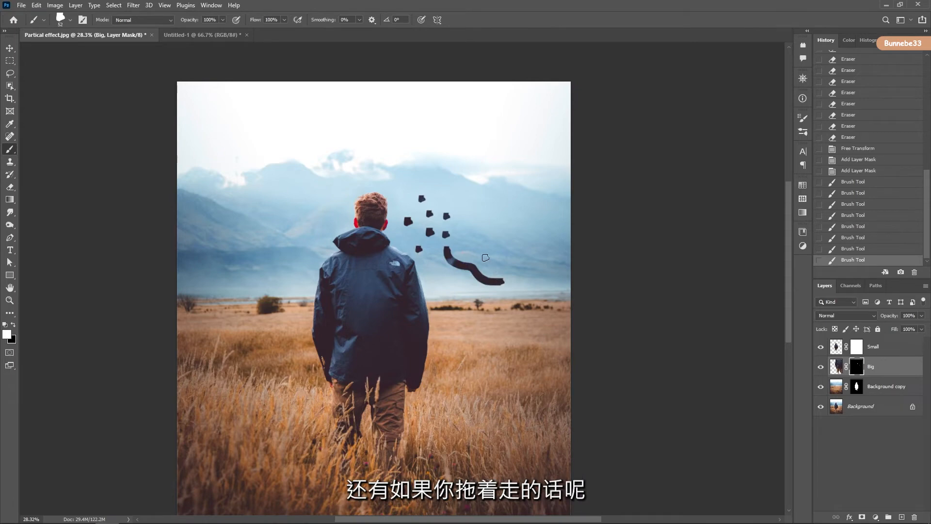
{"action": "mouse_move", "coordinate": [467, 222]}
{"action": "left_mouse_down"}
{"action": "mouse_move", "coordinate": [507, 248]}
{"action": "mouse_move", "coordinate": [501, 220]}
{"action": "mouse_move", "coordinate": [472, 254]}
{"action": "left_mouse_up"}
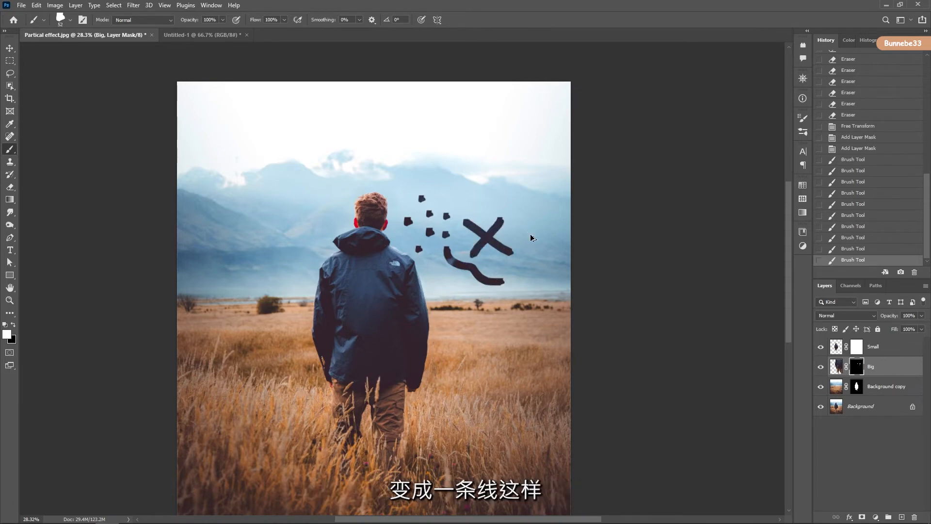
Undo all the test fragments and lines painted on the Big layer's mask
{"action": "key", "text": "ctrl+z"}
{"action": "key", "text": "ctrl+z"}
{"action": "key", "text": "ctrl+z"}
{"action": "key", "text": "ctrl+z"}
{"action": "key", "text": "ctrl+z"}
{"action": "key", "text": "ctrl+z"}
{"action": "key", "text": "ctrl+z"}
{"action": "key", "text": "ctrl+z"}
{"action": "key", "text": "ctrl+z"}
{"action": "key", "text": "ctrl+z"}
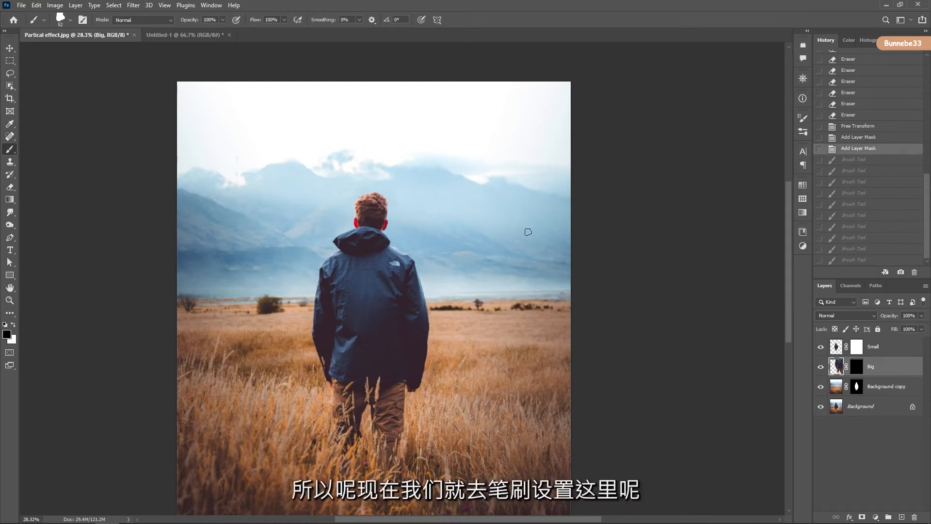
Set the fragment brush tip's spacing to 139% in the brush settings so the marks separate
{"action": "left_click", "coordinate": [803, 132]}
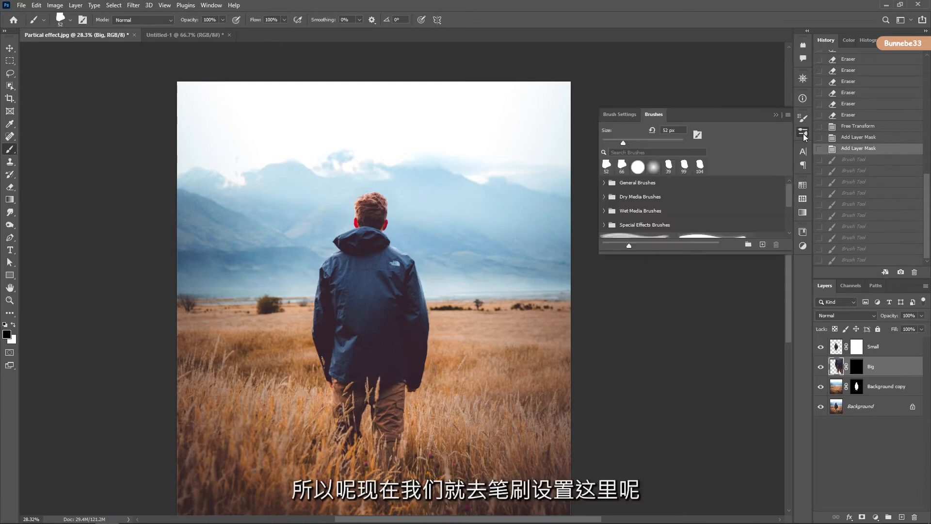
{"action": "left_click", "coordinate": [624, 115]}
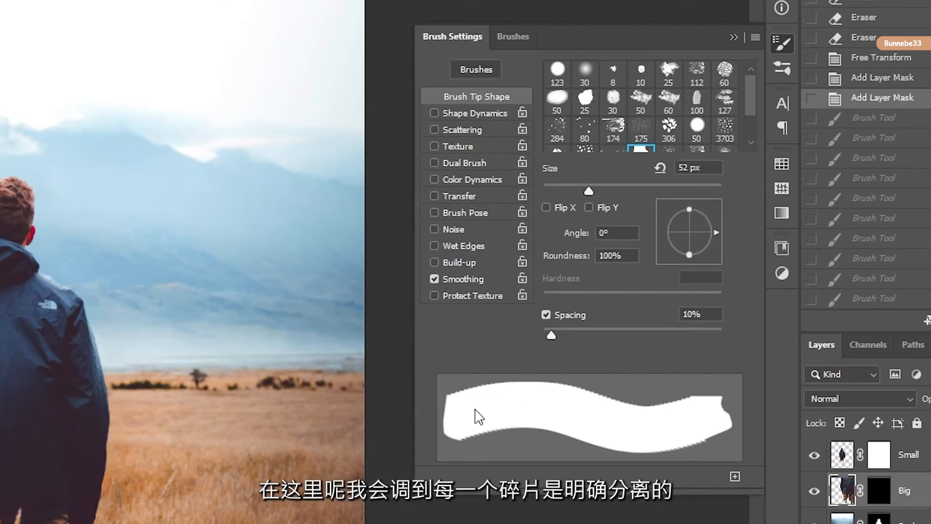
{"action": "mouse_move", "coordinate": [551, 339]}
{"action": "left_mouse_down"}
{"action": "mouse_move", "coordinate": [558, 331]}
{"action": "mouse_move", "coordinate": [650, 340]}
{"action": "left_mouse_up"}
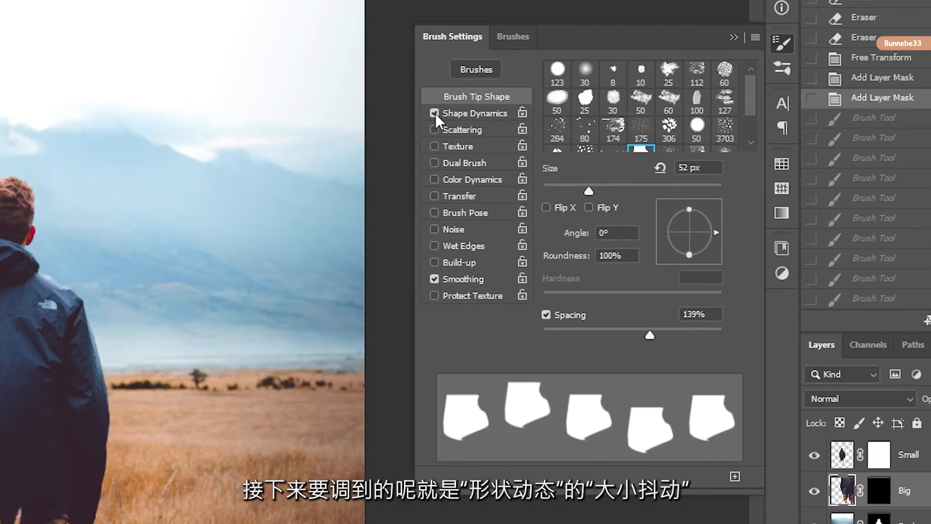
Enable Shape Dynamics for the brush with 78% Size Jitter and 70% Angle Jitter
{"action": "left_click", "coordinate": [462, 113]}
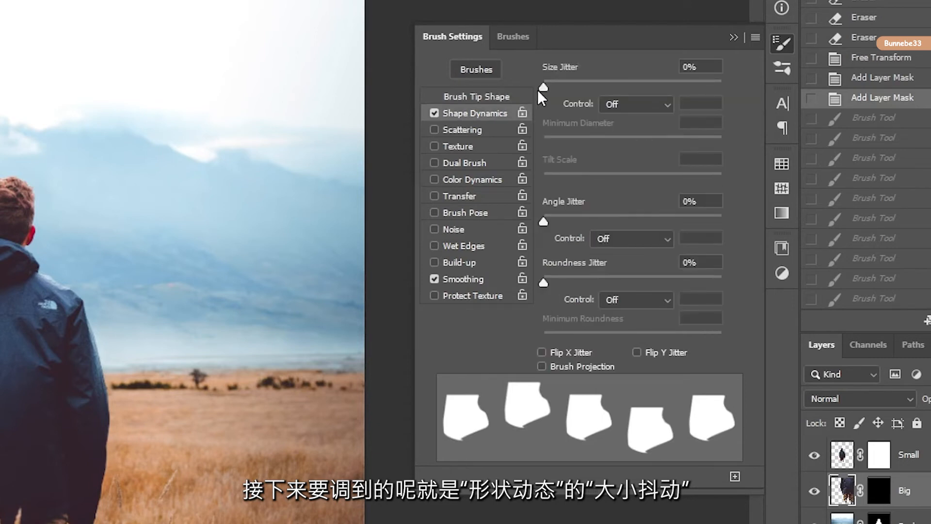
{"action": "mouse_move", "coordinate": [544, 87]}
{"action": "left_mouse_down"}
{"action": "mouse_move", "coordinate": [723, 87]}
{"action": "mouse_move", "coordinate": [698, 87]}
{"action": "left_mouse_up"}
{"action": "mouse_move", "coordinate": [683, 89]}
{"action": "left_mouse_down"}
{"action": "mouse_move", "coordinate": [670, 88]}
{"action": "mouse_move", "coordinate": [691, 89]}
{"action": "mouse_move", "coordinate": [683, 91]}
{"action": "left_mouse_up"}
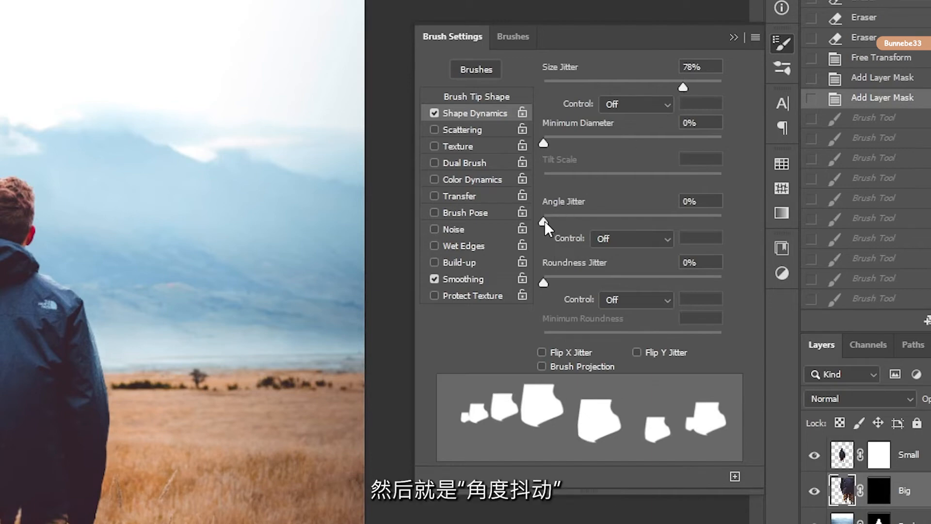
{"action": "left_click_drag", "start_coordinate": [545, 222], "coordinate": [668, 226]}
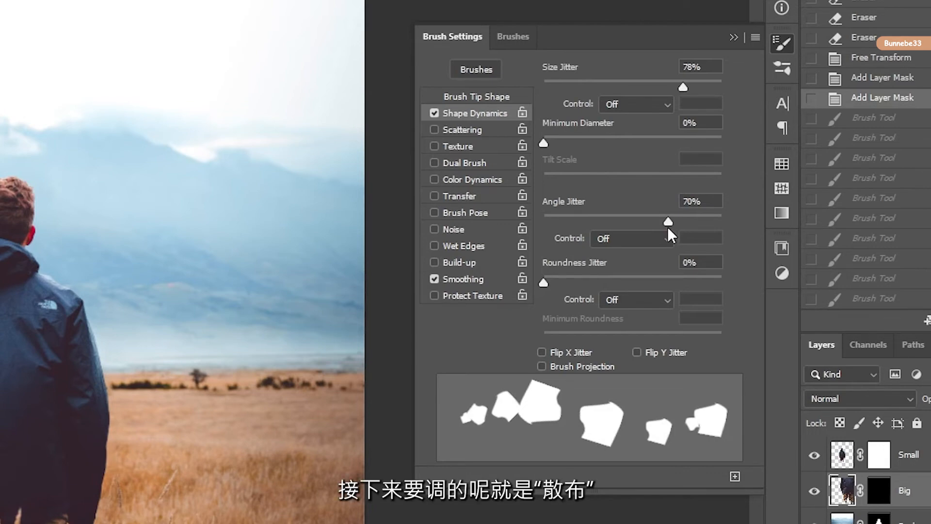
Enable Scattering on both axes with a high scatter amount and close the brush settings
{"action": "left_click", "coordinate": [468, 128]}
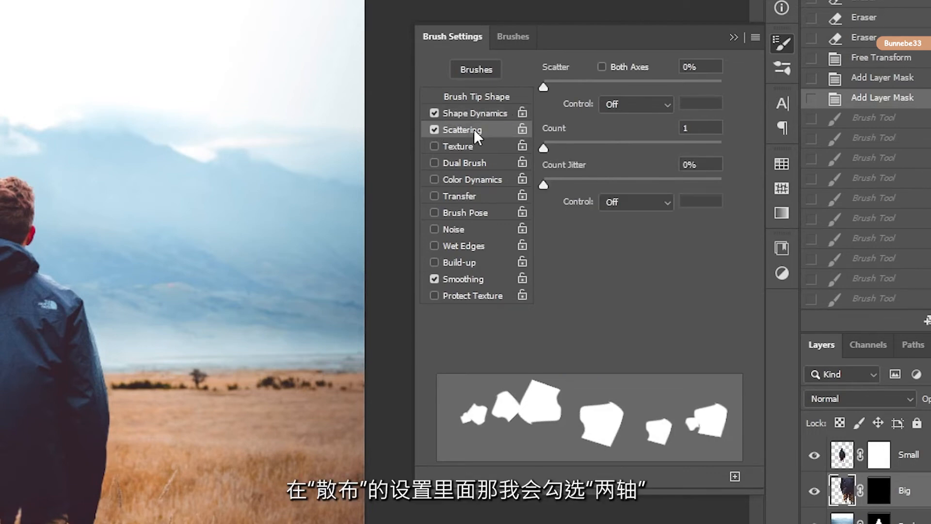
{"action": "left_click_drag", "start_coordinate": [548, 87], "coordinate": [642, 94]}
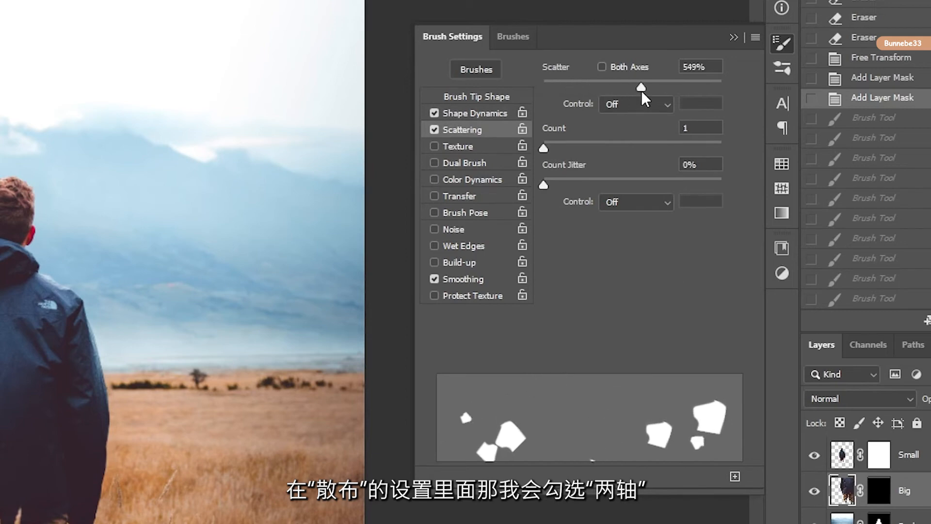
{"action": "left_click", "coordinate": [613, 68]}
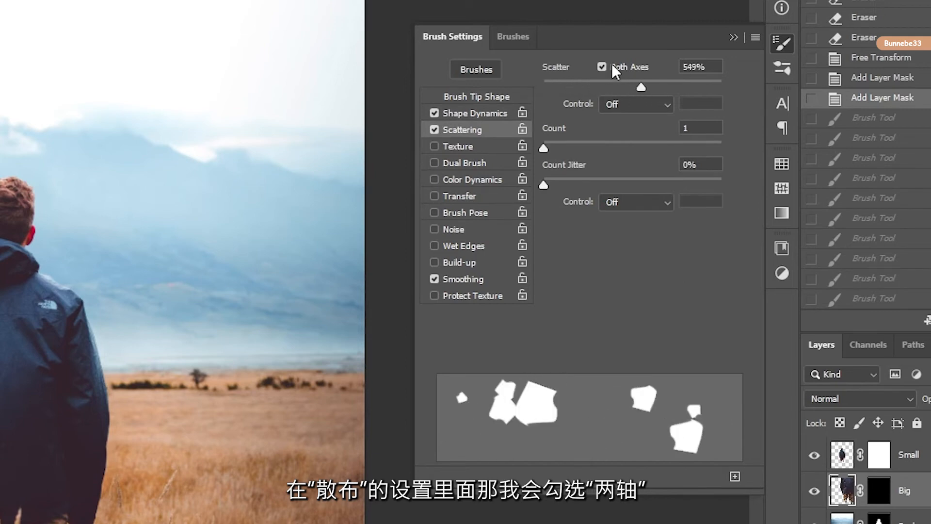
{"action": "mouse_move", "coordinate": [641, 87]}
{"action": "left_mouse_down"}
{"action": "mouse_move", "coordinate": [721, 88]}
{"action": "mouse_move", "coordinate": [660, 95]}
{"action": "mouse_move", "coordinate": [688, 94]}
{"action": "left_mouse_up"}
{"action": "left_click", "coordinate": [736, 42]}
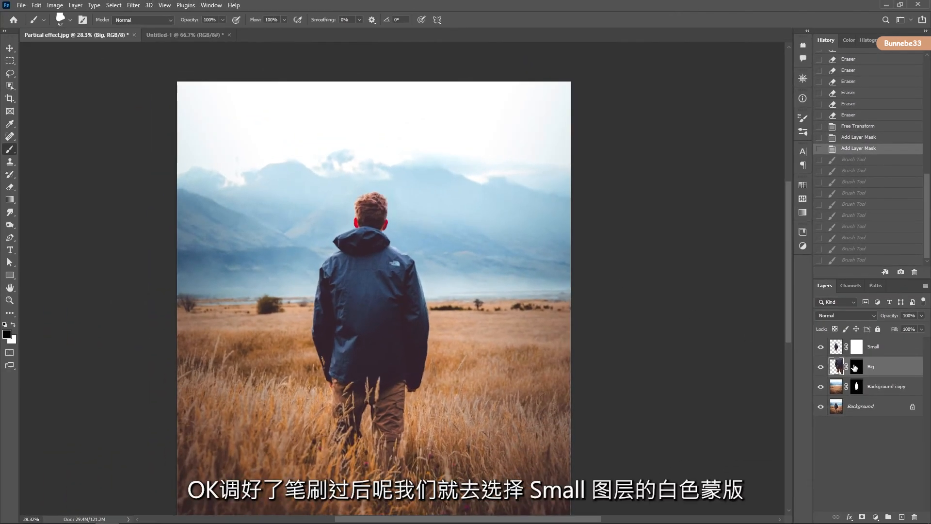
Paint small black fragment holes along the right side of the man's head and neck on the Small layer's mask
{"action": "left_click", "coordinate": [857, 347]}
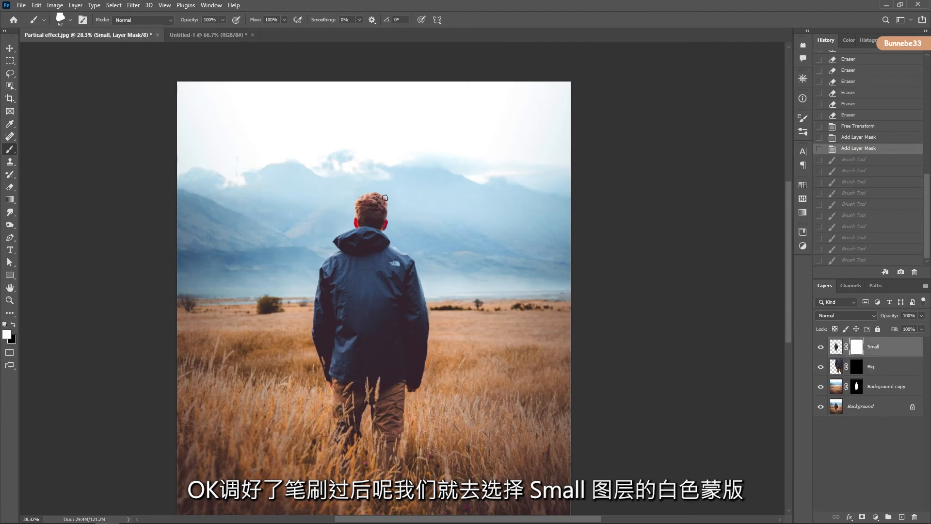
{"action": "scroll", "coordinate": [385, 197], "scroll_direction": "up", "scroll_amount": 3}
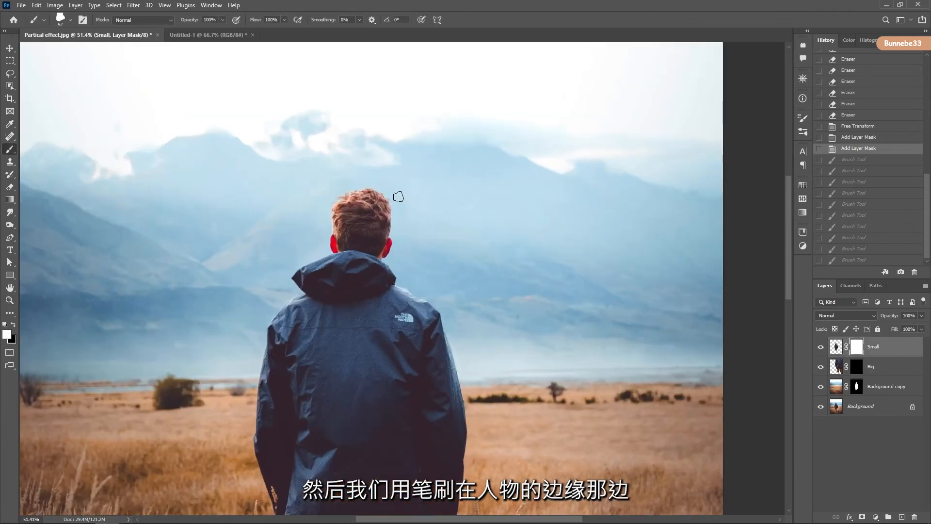
{"action": "left_click_drag", "start_coordinate": [395, 191], "coordinate": [390, 190]}
{"action": "key", "text": "x"}
{"action": "left_click", "coordinate": [389, 206]}
{"action": "left_click", "coordinate": [371, 205]}
{"action": "left_click", "coordinate": [380, 245]}
{"action": "left_click", "coordinate": [413, 303]}
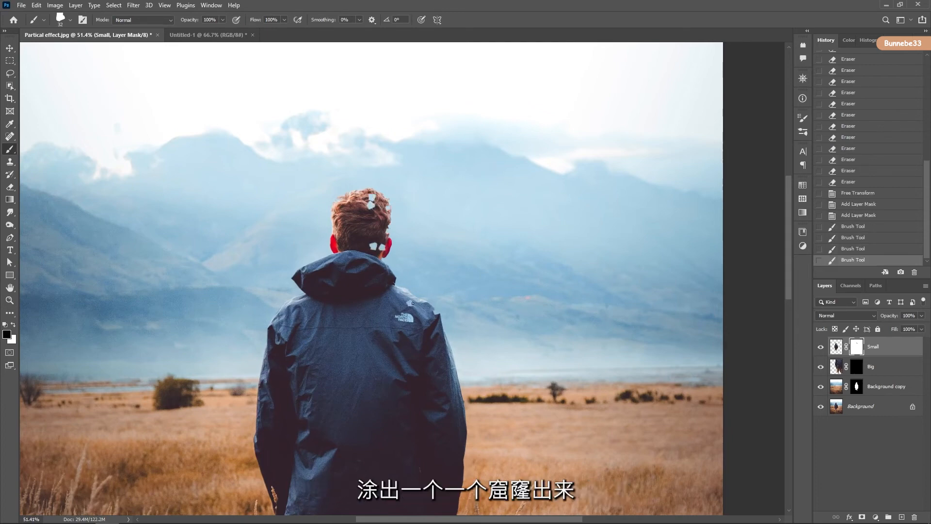
Extend the fragment holes over the right shoulder, along the right sleeve and onto the hair on the Small layer's mask
{"action": "left_click_drag", "start_coordinate": [413, 303], "coordinate": [451, 369]}
{"action": "mouse_move", "coordinate": [444, 291]}
{"action": "left_mouse_down"}
{"action": "mouse_move", "coordinate": [434, 150]}
{"action": "mouse_move", "coordinate": [457, 234]}
{"action": "left_mouse_up"}
{"action": "left_click", "coordinate": [441, 314]}
{"action": "left_click", "coordinate": [429, 250]}
{"action": "left_click", "coordinate": [391, 170]}
{"action": "left_click", "coordinate": [379, 150]}
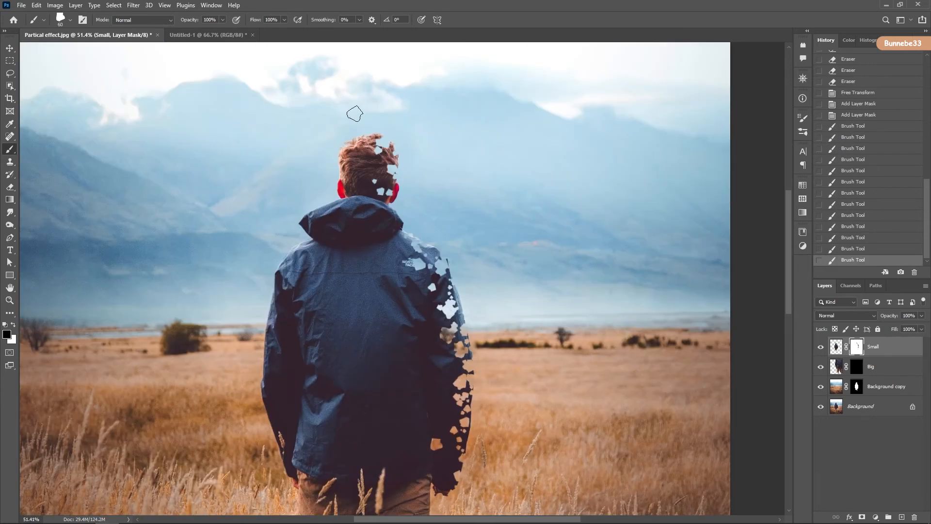
Add more black fragment holes to the hair, neck, hood, right shoulder and sleeve on the Small layer's mask
{"action": "left_click", "coordinate": [374, 140]}
{"action": "left_click", "coordinate": [363, 154]}
{"action": "left_click", "coordinate": [390, 198]}
{"action": "left_click", "coordinate": [378, 196]}
{"action": "left_click", "coordinate": [396, 225]}
{"action": "left_click", "coordinate": [398, 250]}
{"action": "left_click", "coordinate": [447, 290]}
{"action": "left_click", "coordinate": [457, 376]}
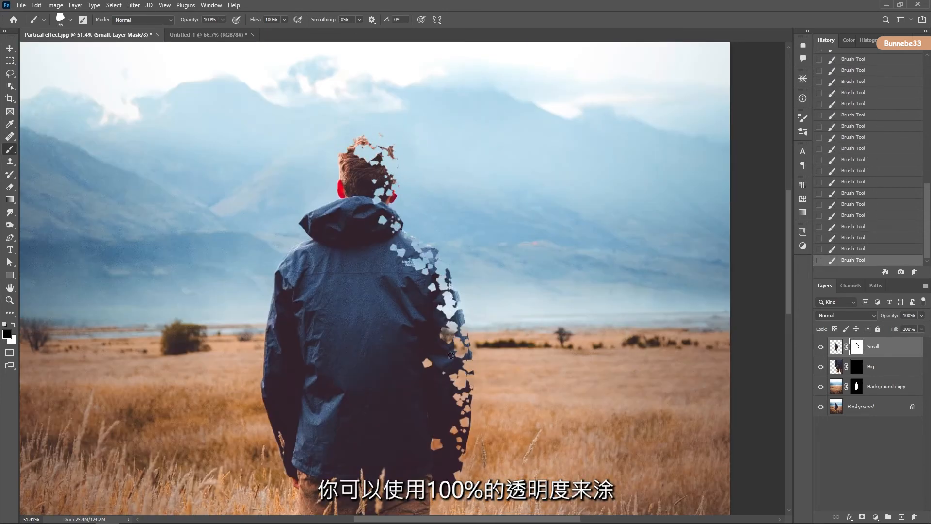
Break up the remaining right sleeve edge, shoulder, hood and top of the hair with further holes on the Small layer's mask
{"action": "left_click", "coordinate": [460, 317]}
{"action": "left_click", "coordinate": [440, 288]}
{"action": "left_click", "coordinate": [463, 441]}
{"action": "left_click", "coordinate": [450, 318]}
{"action": "left_click", "coordinate": [431, 261]}
{"action": "left_click", "coordinate": [395, 227]}
{"action": "left_click", "coordinate": [356, 145]}
{"action": "left_click", "coordinate": [432, 277]}
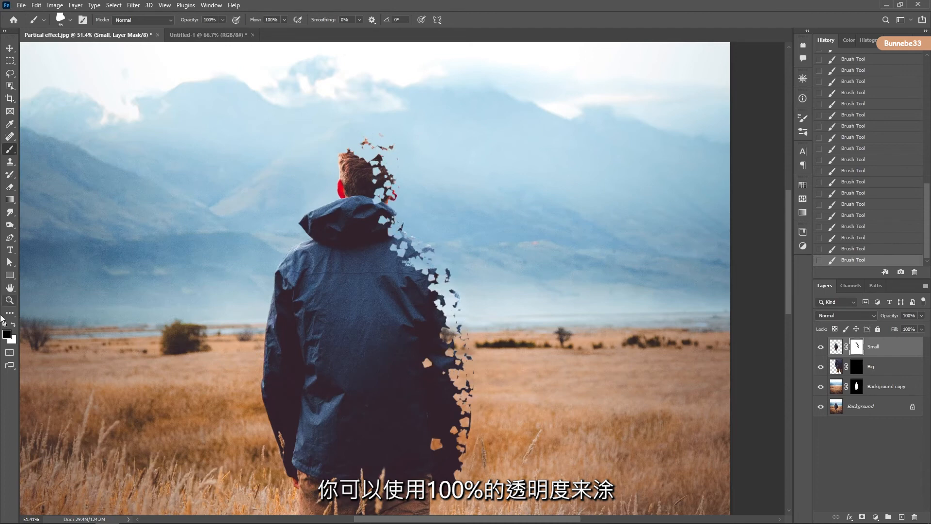
Restore small fragments within the eroded right edge of the man by painting white on the Small layer's mask
{"action": "left_click", "coordinate": [13, 324]}
{"action": "key", "text": "x"}
{"action": "key", "text": "ctrl+z"}
{"action": "key", "text": "x"}
{"action": "left_click", "coordinate": [450, 380]}
{"action": "left_click", "coordinate": [436, 444]}
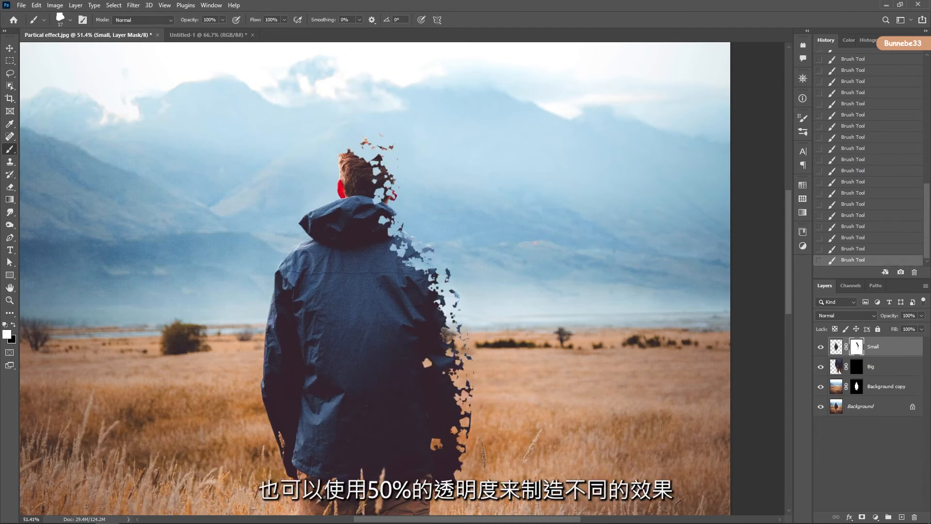
{"action": "key", "text": "z"}
{"action": "mouse_move", "coordinate": [421, 273]}
{"action": "left_mouse_down"}
{"action": "mouse_move", "coordinate": [444, 277]}
{"action": "mouse_move", "coordinate": [425, 276]}
{"action": "left_mouse_up"}
{"action": "key", "text": "b"}
{"action": "key", "text": "x"}
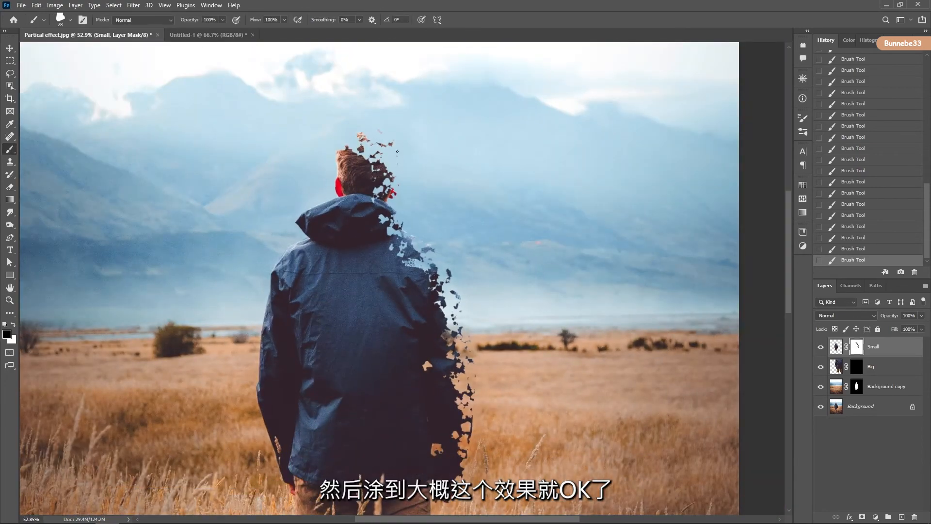
Paint small white fragments on the Big layer's mask in a trail beside the man's head, shoulder and right arm
{"action": "key", "text": "z"}
{"action": "left_click_drag", "start_coordinate": [461, 178], "coordinate": [442, 188]}
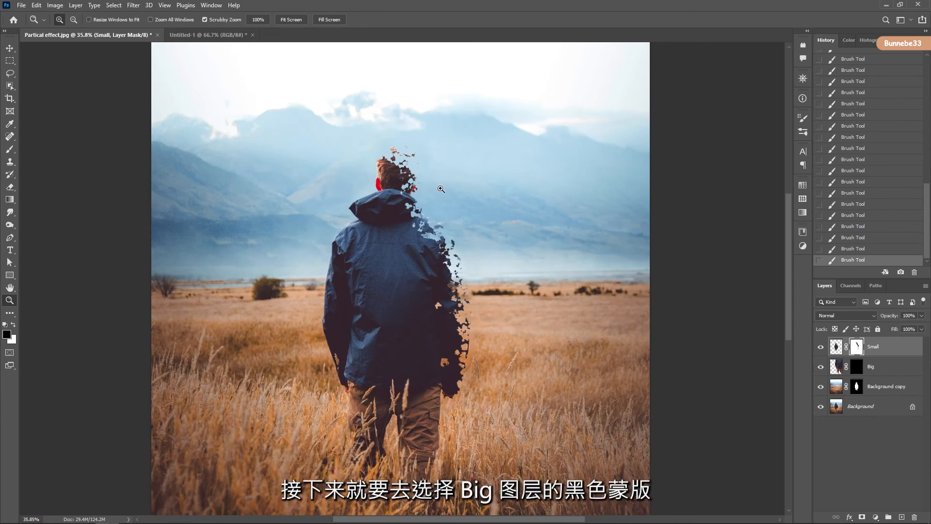
{"action": "left_click", "coordinate": [857, 367]}
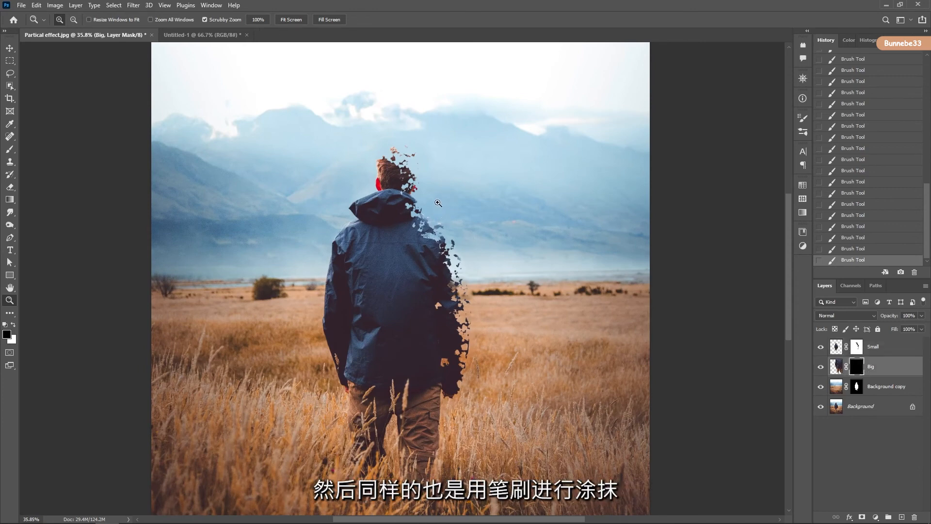
{"action": "key", "text": "b"}
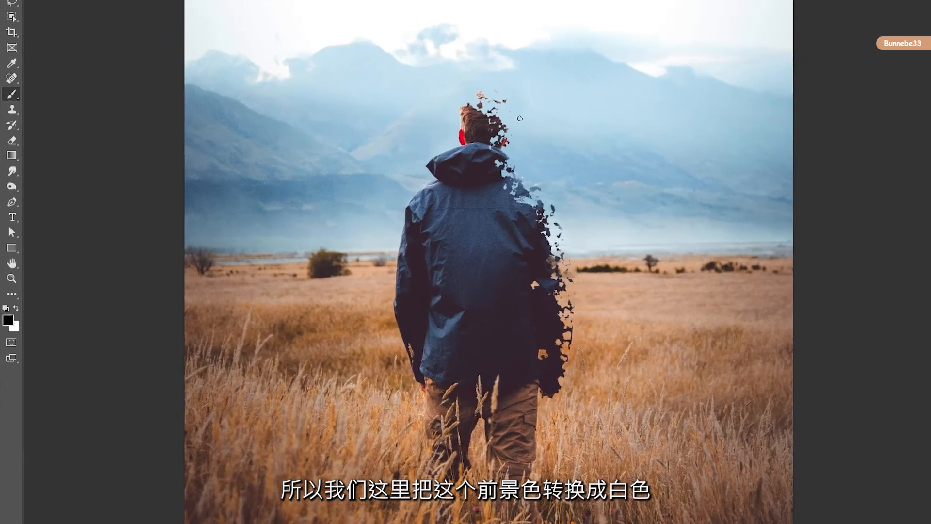
{"action": "key", "text": "x"}
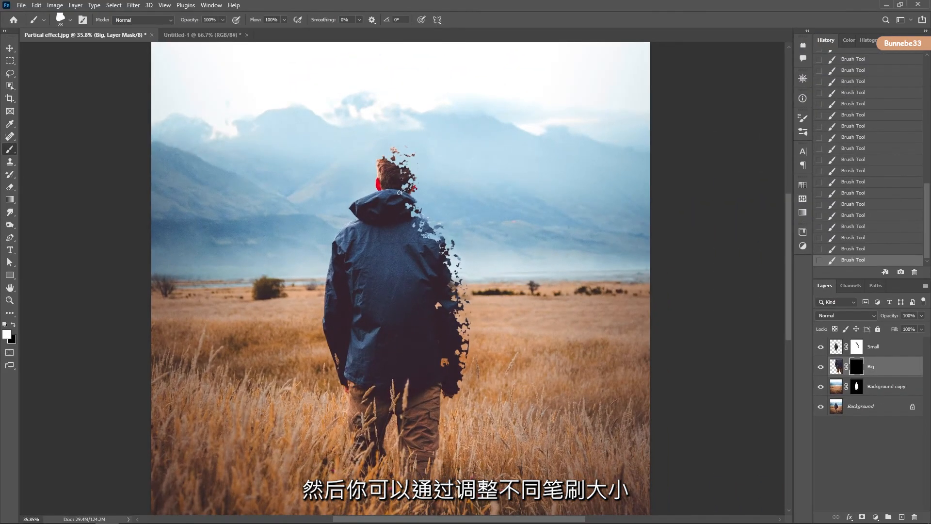
{"action": "left_click", "coordinate": [423, 151]}
{"action": "left_click", "coordinate": [462, 236]}
{"action": "left_click", "coordinate": [472, 276]}
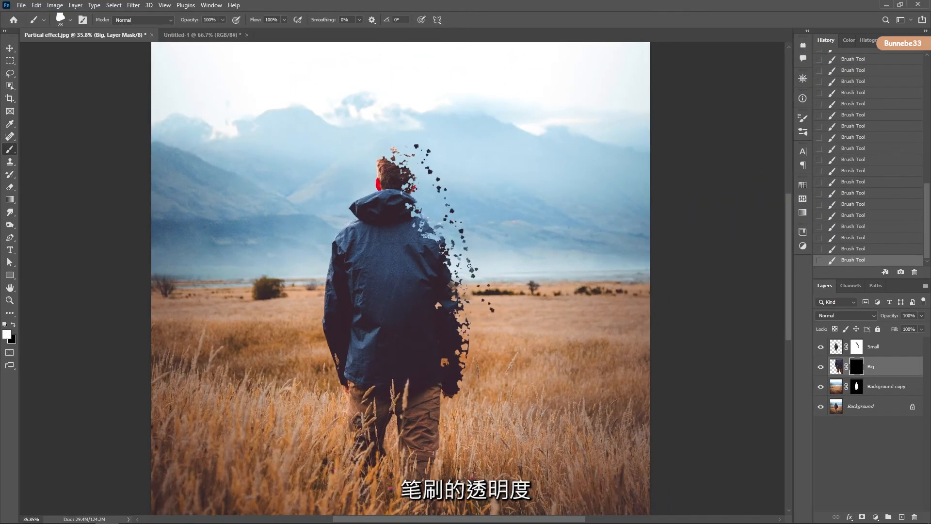
Fill in more fragments near the man and add larger ones farther out toward the sky on the Big layer's mask
{"action": "left_click", "coordinate": [434, 203]}
{"action": "left_click", "coordinate": [448, 243]}
{"action": "left_click", "coordinate": [481, 308]}
{"action": "right_click", "coordinate": [473, 340], "text": "alt"}
{"action": "left_click", "coordinate": [492, 330]}
{"action": "left_click", "coordinate": [471, 146]}
{"action": "left_click", "coordinate": [442, 104]}
{"action": "left_click_drag", "start_coordinate": [444, 97], "coordinate": [422, 188]}
{"action": "left_click", "coordinate": [445, 186]}
{"action": "left_click", "coordinate": [462, 208]}
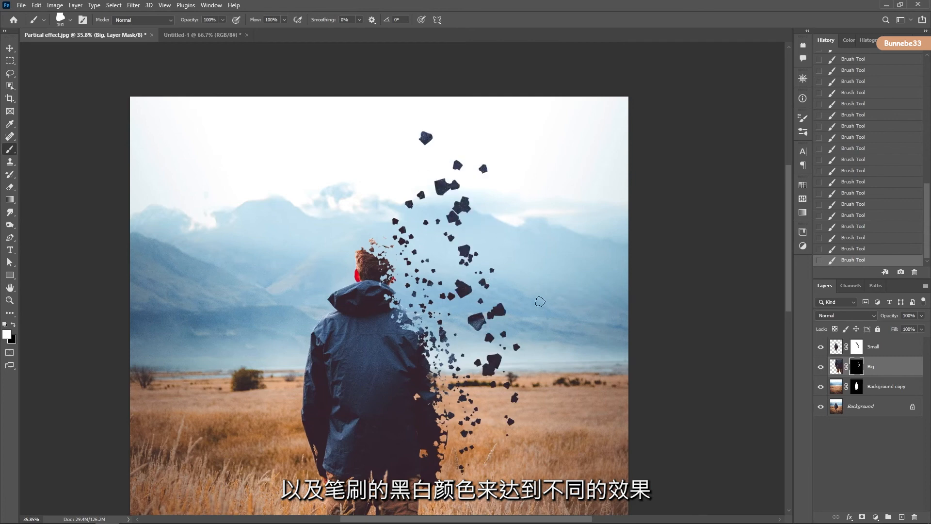
Try painting large fragments farther right of the man on the Big layer's mask, and undo the last three strokes
{"action": "left_click", "coordinate": [573, 283]}
{"action": "left_click", "coordinate": [552, 167]}
{"action": "key", "text": "ctrl+z"}
{"action": "key", "text": "ctrl+z"}
{"action": "key", "text": "ctrl+z"}
Paint medium-sized fragments across the mountains and lower sky to the right of the man on the Big layer's mask
{"action": "left_click", "coordinate": [452, 216]}
{"action": "left_click", "coordinate": [486, 167]}
{"action": "left_click", "coordinate": [547, 308]}
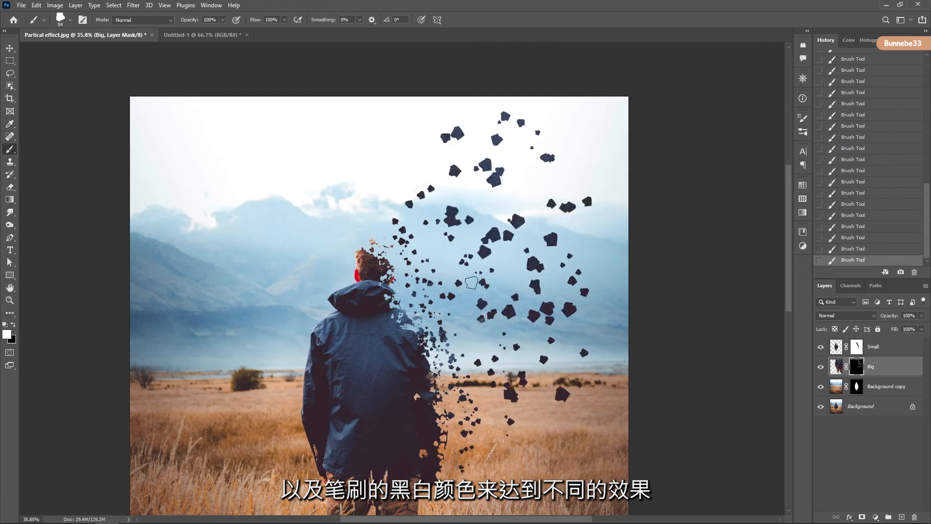
Spread fragments of varied size across the upper sky, out to the photo's right edge and above the man's head on the Big layer's mask
{"action": "left_click", "coordinate": [488, 296]}
{"action": "left_click", "coordinate": [404, 138]}
{"action": "left_click", "coordinate": [586, 123]}
{"action": "left_click", "coordinate": [603, 408]}
{"action": "left_click", "coordinate": [494, 159]}
{"action": "left_click", "coordinate": [507, 109]}
{"action": "left_click", "coordinate": [531, 168]}
{"action": "left_click", "coordinate": [360, 201]}
{"action": "left_click", "coordinate": [388, 242]}
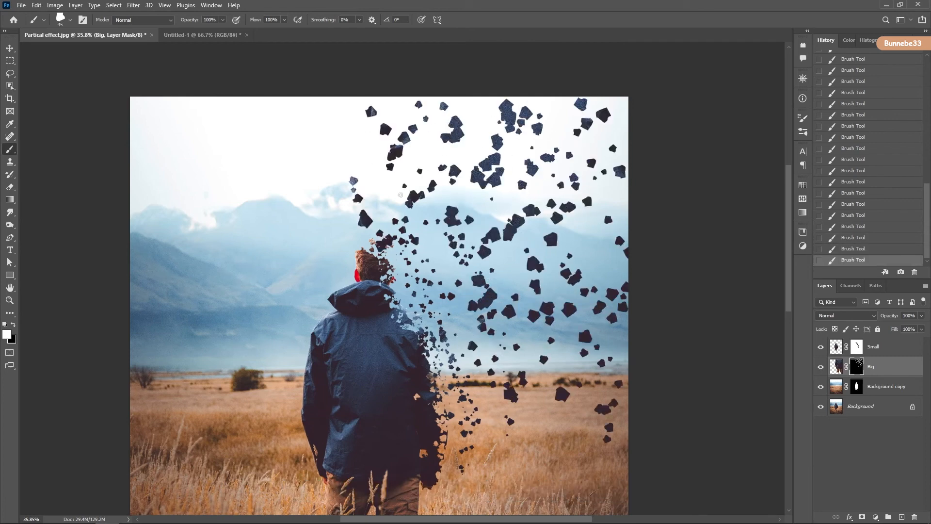
Undo the last two strokes and scatter smaller white fragments across the sky, mountains and field to the man's right on the Big layer's mask
{"action": "key", "text": "ctrl+z"}
{"action": "key", "text": "ctrl+z"}
{"action": "left_click", "coordinate": [454, 183]}
{"action": "left_click", "coordinate": [474, 196]}
{"action": "left_click", "coordinate": [453, 284]}
{"action": "left_click", "coordinate": [526, 406]}
{"action": "left_click", "coordinate": [385, 191]}
{"action": "left_click", "coordinate": [508, 206]}
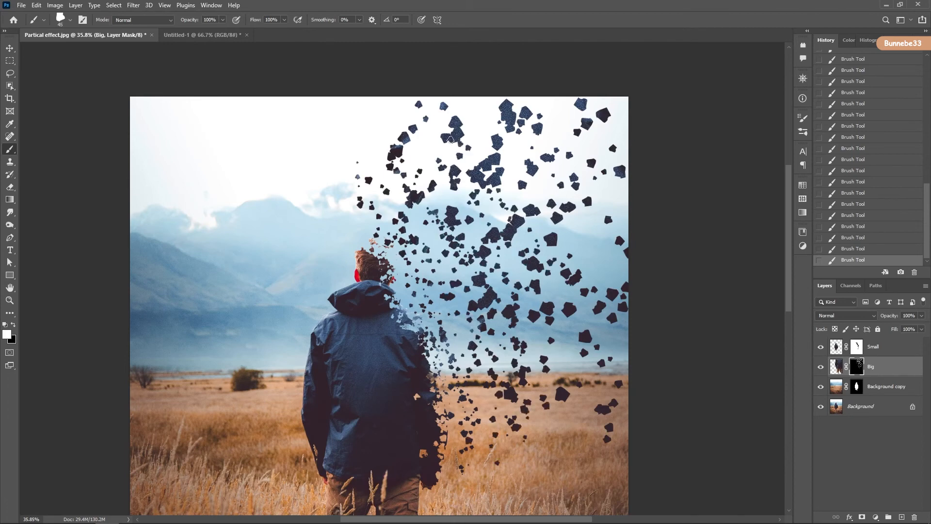
{"action": "left_click", "coordinate": [495, 203]}
{"action": "left_click", "coordinate": [541, 374]}
{"action": "left_click", "coordinate": [603, 233]}
{"action": "left_click", "coordinate": [577, 341]}
Switch to black with a smaller brush and chip pieces out of the fragments over the mountains and sky on the Big layer's mask
{"action": "left_click", "coordinate": [13, 324]}
{"action": "key", "text": "bracketleft"}
{"action": "key", "text": "bracketleft"}
{"action": "key", "text": "bracketleft"}
{"action": "key", "text": "bracketleft"}
{"action": "key", "text": "bracketleft"}
{"action": "key", "text": "bracketleft"}
{"action": "left_click", "coordinate": [480, 278]}
{"action": "left_click", "coordinate": [489, 288]}
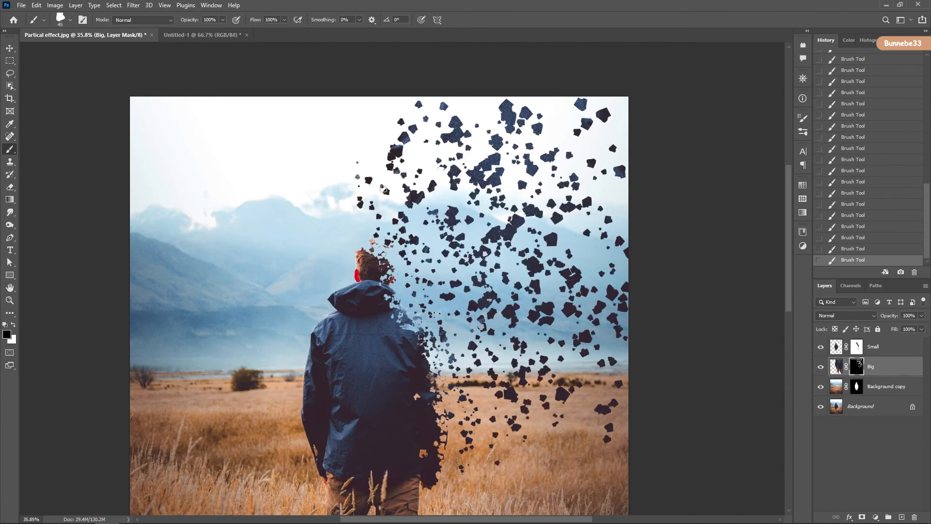
{"action": "left_click", "coordinate": [495, 242]}
{"action": "left_click", "coordinate": [530, 265]}
{"action": "left_click", "coordinate": [498, 174]}
{"action": "left_click", "coordinate": [455, 132]}
Resize the brush and break up more of the large fragments in the upper sky and above the field on the Big layer's mask
{"action": "right_click", "coordinate": [497, 136], "text": "alt"}
{"action": "left_click", "coordinate": [493, 139]}
{"action": "left_click", "coordinate": [587, 199]}
{"action": "left_click", "coordinate": [473, 173]}
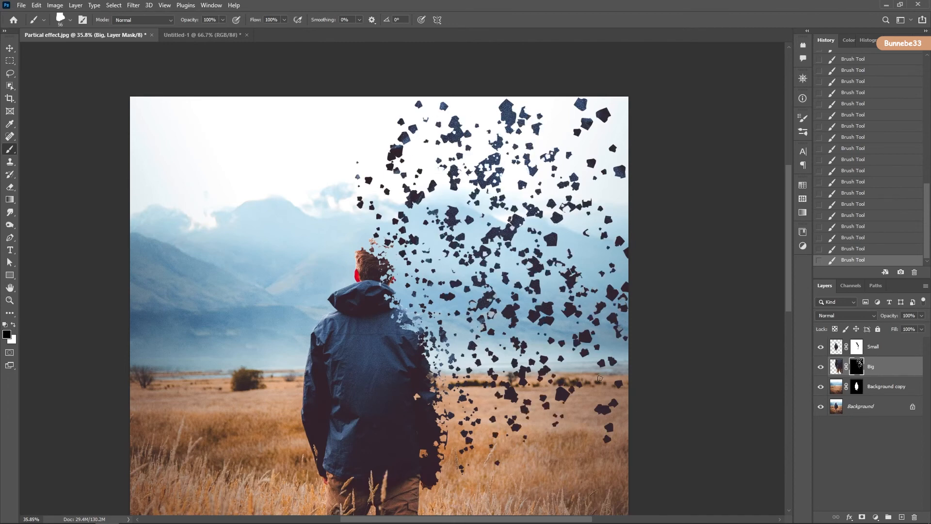
{"action": "left_click", "coordinate": [508, 313]}
{"action": "left_click", "coordinate": [541, 378]}
{"action": "left_click", "coordinate": [514, 212]}
Switch back to white with a 34 px brush and add small fragments among the larger ones on the Big layer's mask
{"action": "right_click", "coordinate": [484, 254], "text": "alt"}
{"action": "key", "text": "x"}
{"action": "left_click", "coordinate": [466, 340]}
{"action": "left_click", "coordinate": [466, 209]}
{"action": "left_click", "coordinate": [412, 176]}
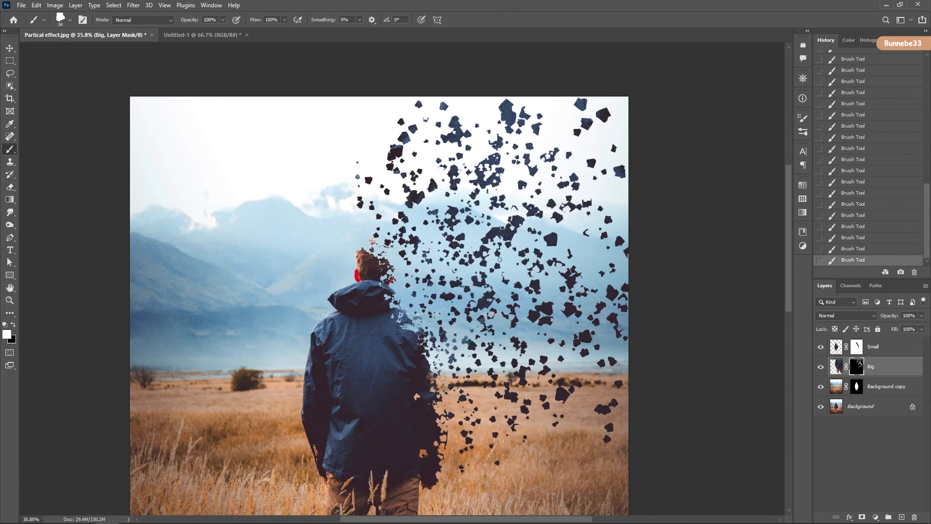
Lower the brush opacity to 50% and paint tiny semi-transparent fragments beside the man's head and shoulder on the Big layer's mask
{"action": "left_click", "coordinate": [526, 283]}
{"action": "left_click", "coordinate": [527, 330]}
{"action": "left_click", "coordinate": [462, 323]}
{"action": "left_click", "coordinate": [400, 285]}
{"action": "left_click", "coordinate": [422, 298]}
{"action": "left_click", "coordinate": [444, 319]}
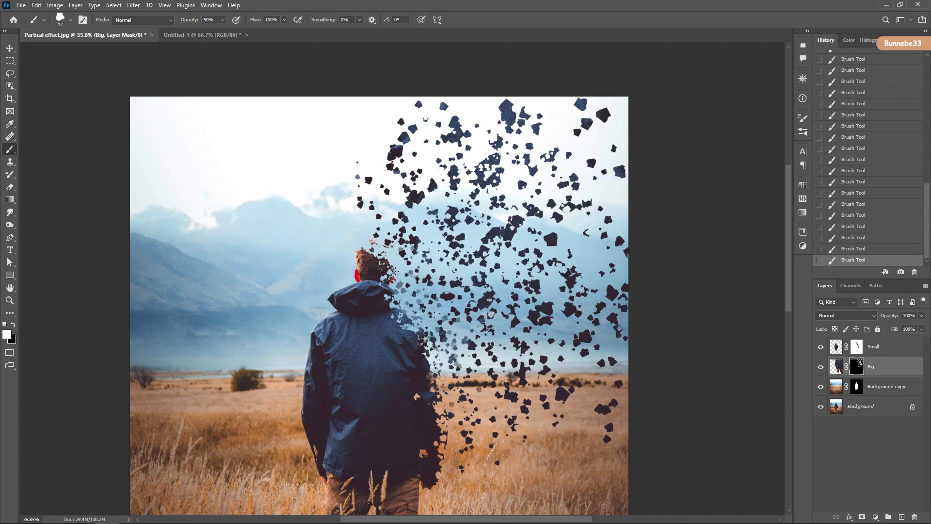
Enlarge the brush and add bigger 50% opacity fragments from beside the man outward over the mountains on the Big layer's mask
{"action": "right_click", "coordinate": [434, 276], "text": "alt"}
{"action": "left_click", "coordinate": [409, 274]}
{"action": "left_click", "coordinate": [432, 268]}
{"action": "left_click", "coordinate": [469, 281]}
{"action": "left_click", "coordinate": [512, 288]}
{"action": "left_click", "coordinate": [521, 307]}
Switch to black at 50% opacity and partly fade fragments across the sky, mountains and field on the Big layer's mask
{"action": "left_click", "coordinate": [13, 324]}
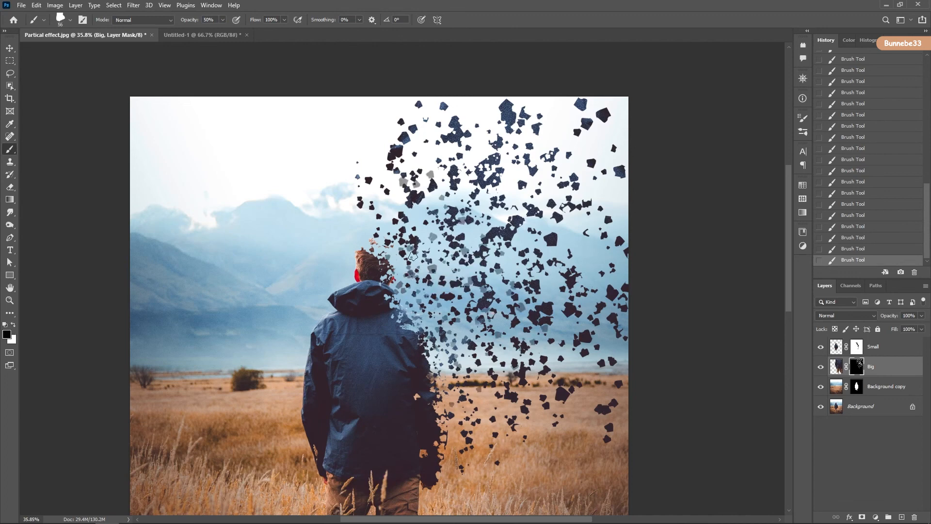
{"action": "left_click", "coordinate": [448, 221]}
{"action": "left_click", "coordinate": [535, 319]}
{"action": "left_click", "coordinate": [511, 392]}
{"action": "left_click", "coordinate": [554, 238]}
{"action": "left_click", "coordinate": [414, 154]}
Try adding 50% opacity white fragments in the upper sky on the Big layer's mask, and undo the last stroke
{"action": "key", "text": "x"}
{"action": "left_click", "coordinate": [479, 147]}
{"action": "right_click", "coordinate": [509, 156], "text": "alt"}
{"action": "left_click", "coordinate": [555, 182]}
{"action": "key", "text": "ctrl+z"}
Try painting very large 50% opacity fragments across the sky on the Big layer's mask, and undo the recent strokes
{"action": "right_click", "coordinate": [509, 104], "text": "alt"}
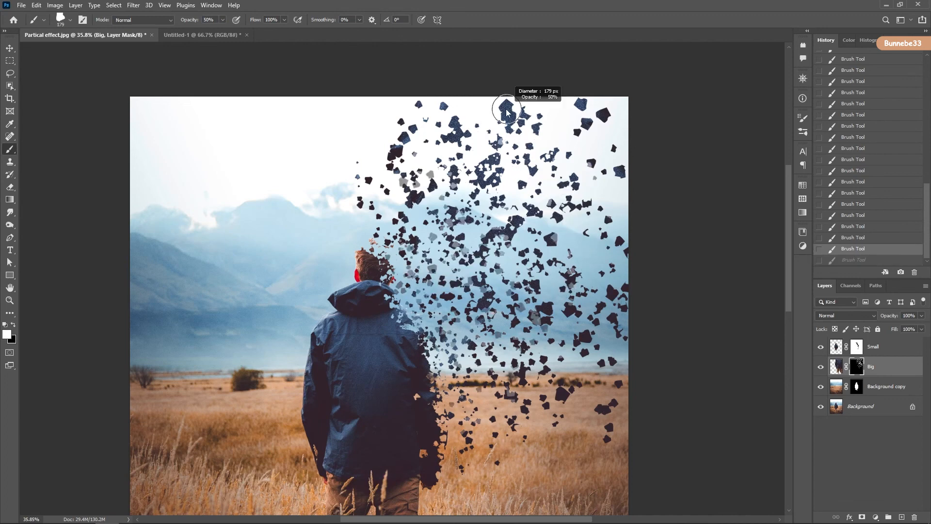
{"action": "left_click", "coordinate": [576, 123]}
{"action": "key", "text": "ctrl+z"}
{"action": "key", "text": "ctrl+z"}
{"action": "key", "text": "ctrl+z"}
{"action": "left_click", "coordinate": [565, 208]}
{"action": "key", "text": "z"}
{"action": "mouse_move", "coordinate": [572, 340]}
{"action": "left_mouse_down"}
{"action": "mouse_move", "coordinate": [558, 341]}
{"action": "mouse_move", "coordinate": [571, 350]}
{"action": "left_mouse_up"}
{"action": "key", "text": "ctrl+z"}
{"action": "key", "text": "ctrl+z"}
Target the Small layer's mask, try brushing black fragments near the man's hood, and undo the stroke
{"action": "left_click_drag", "start_coordinate": [413, 349], "coordinate": [428, 350]}
{"action": "left_click", "coordinate": [857, 346]}
{"action": "key", "text": "b"}
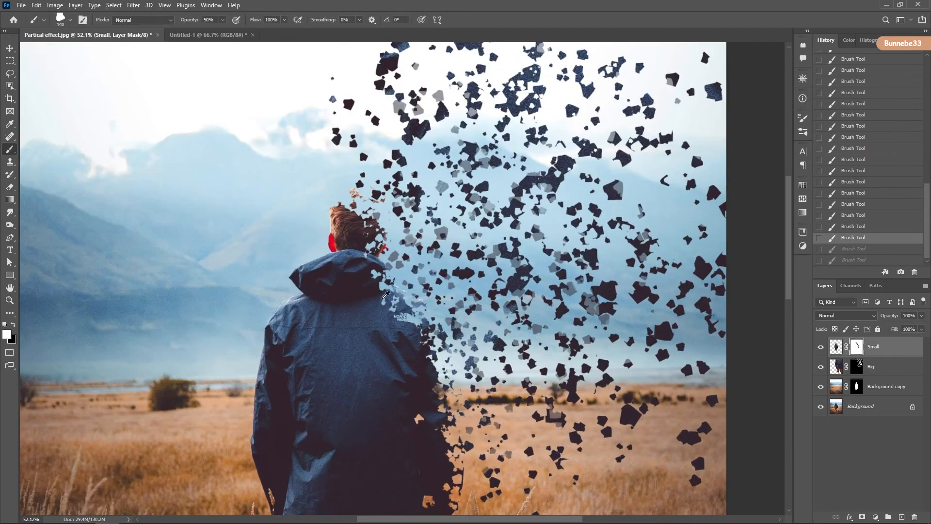
{"action": "key", "text": "x"}
{"action": "left_click", "coordinate": [377, 284]}
{"action": "right_click", "coordinate": [376, 264], "text": "alt"}
{"action": "key", "text": "ctrl+z"}
Paint with white beside the back of the man's head on the Small layer's mask
{"action": "key", "text": "x"}
{"action": "left_click", "coordinate": [363, 227]}
{"action": "left_click_drag", "start_coordinate": [434, 353], "coordinate": [421, 232]}
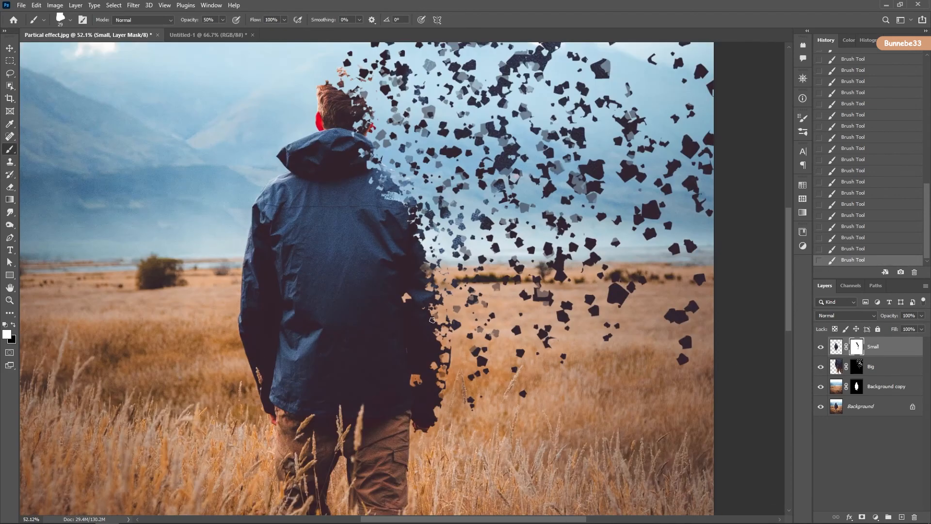
Switch to black at 50% opacity and partly erase fragments along the jacket's right shoulder and sleeve edge on the Small layer's mask
{"action": "key", "text": "x"}
{"action": "right_click", "coordinate": [379, 201], "text": "alt"}
{"action": "left_click", "coordinate": [388, 297]}
{"action": "key", "text": "ctrl+z"}
{"action": "left_click_drag", "start_coordinate": [450, 398], "coordinate": [460, 427]}
{"action": "left_click", "coordinate": [439, 358]}
{"action": "left_click", "coordinate": [427, 316]}
{"action": "left_click", "coordinate": [421, 260]}
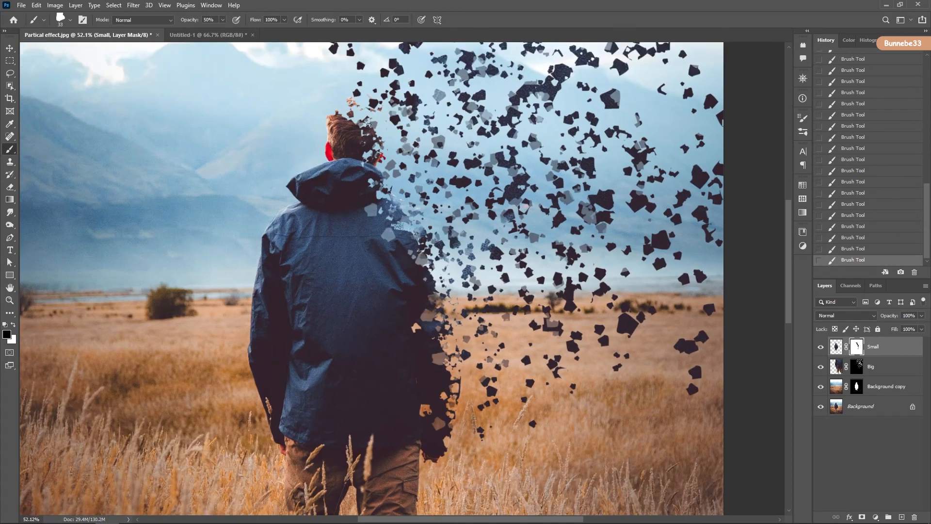